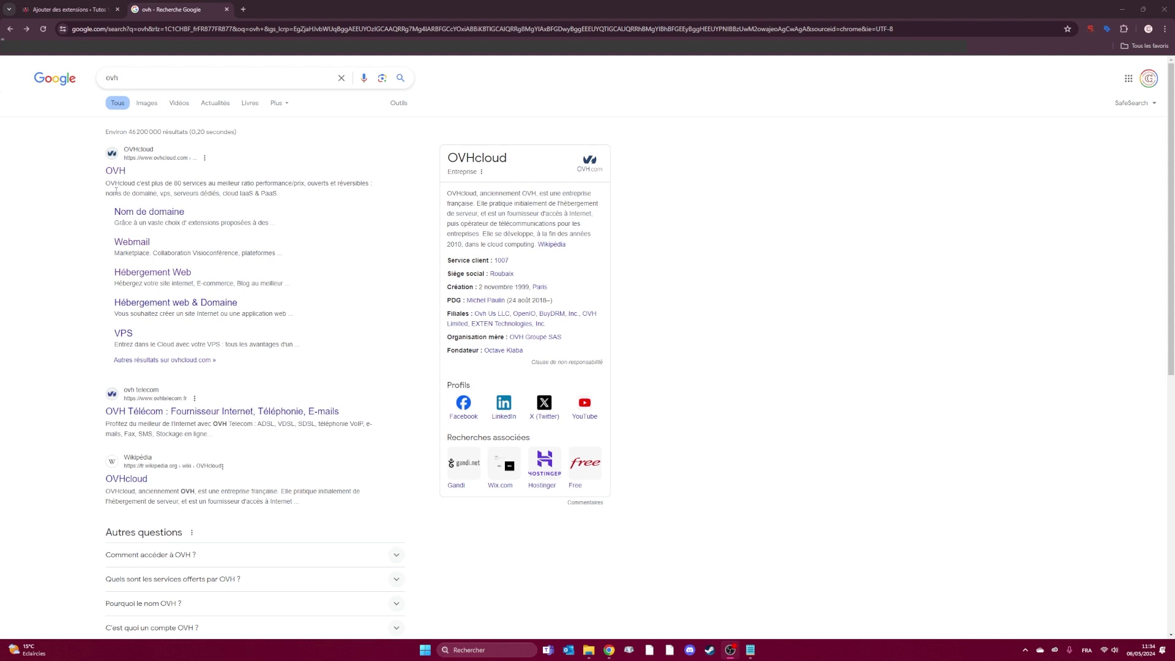
# - Open the OVHcloud site from the search results and enter the customer control panel with the logged-in account
pyautogui.click(116, 171)
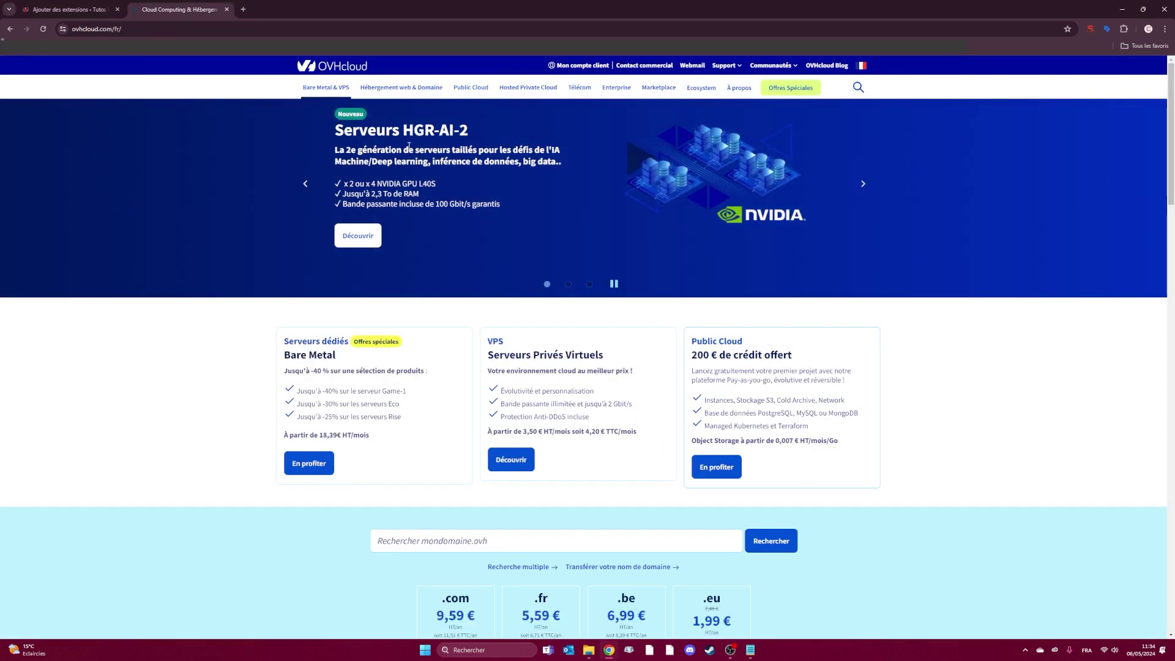
pyautogui.click(575, 66)
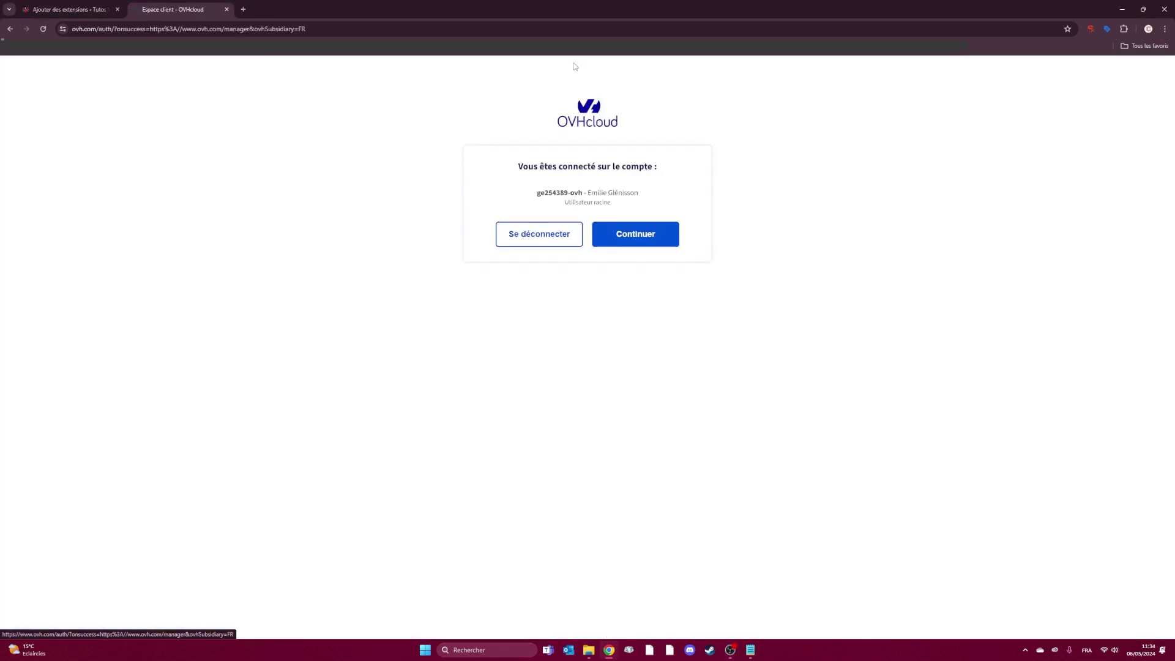
pyautogui.click(631, 234)
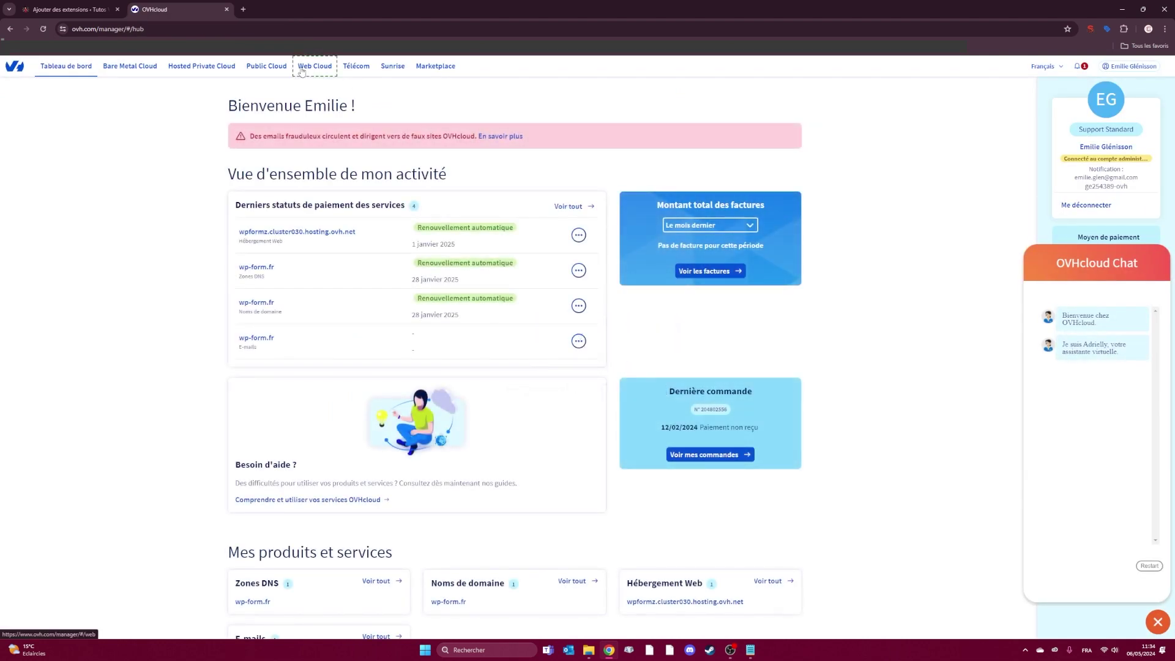
# - Open Web Cloud and go to the wp-form.fr email service
pyautogui.click(300, 69)
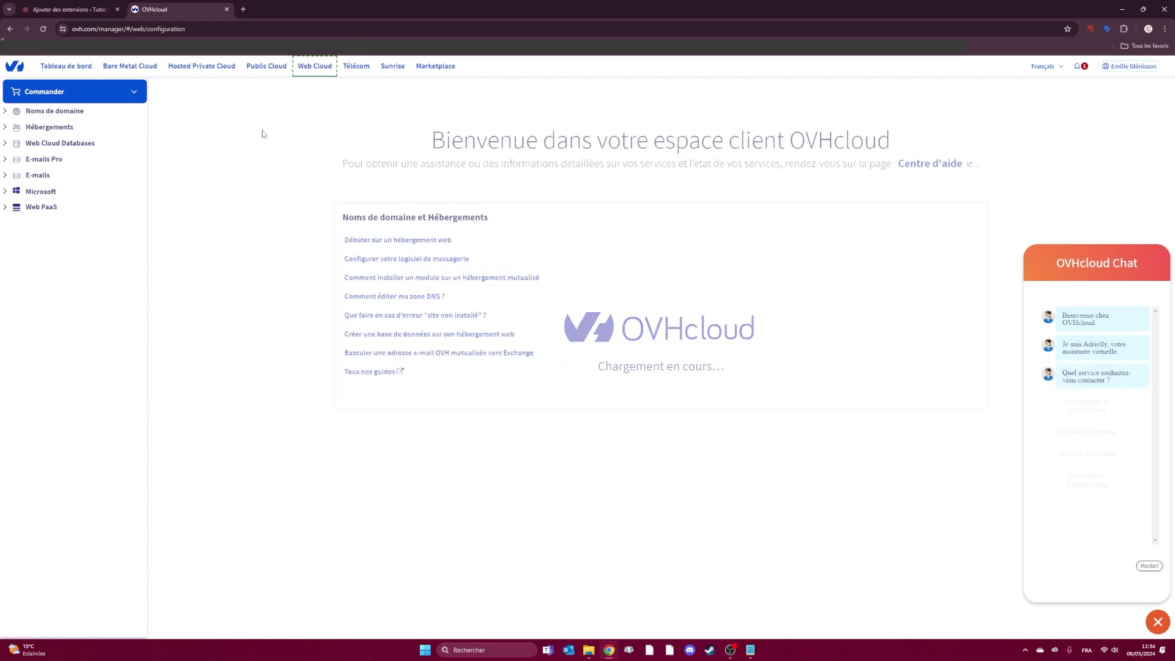
pyautogui.click(35, 175)
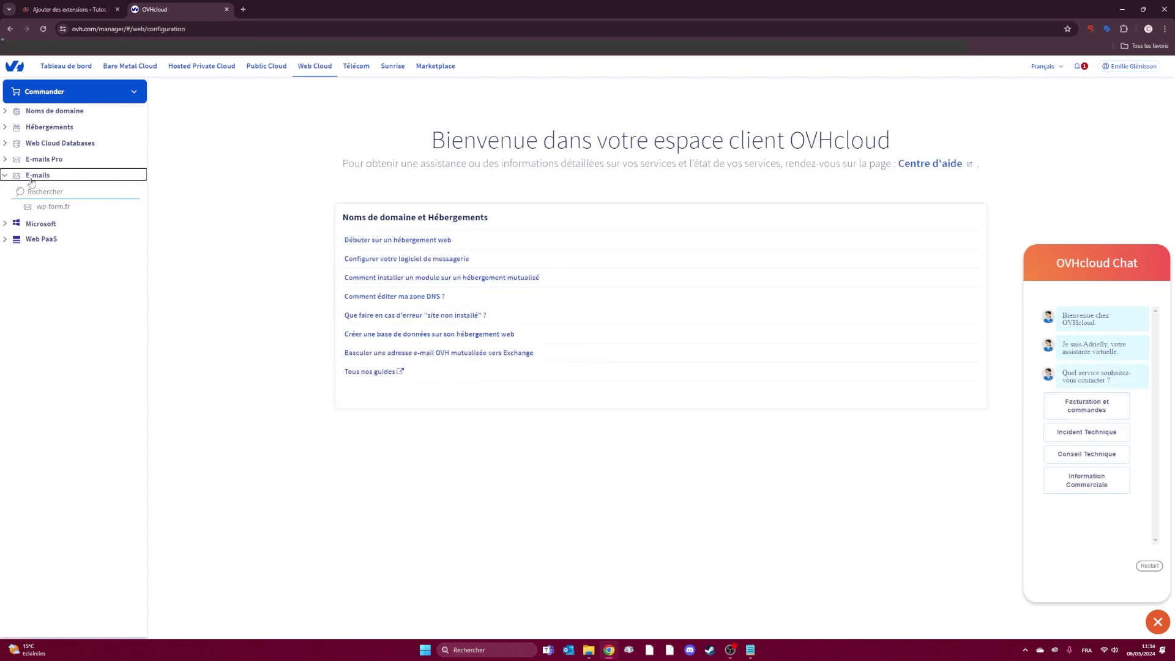
pyautogui.click(48, 208)
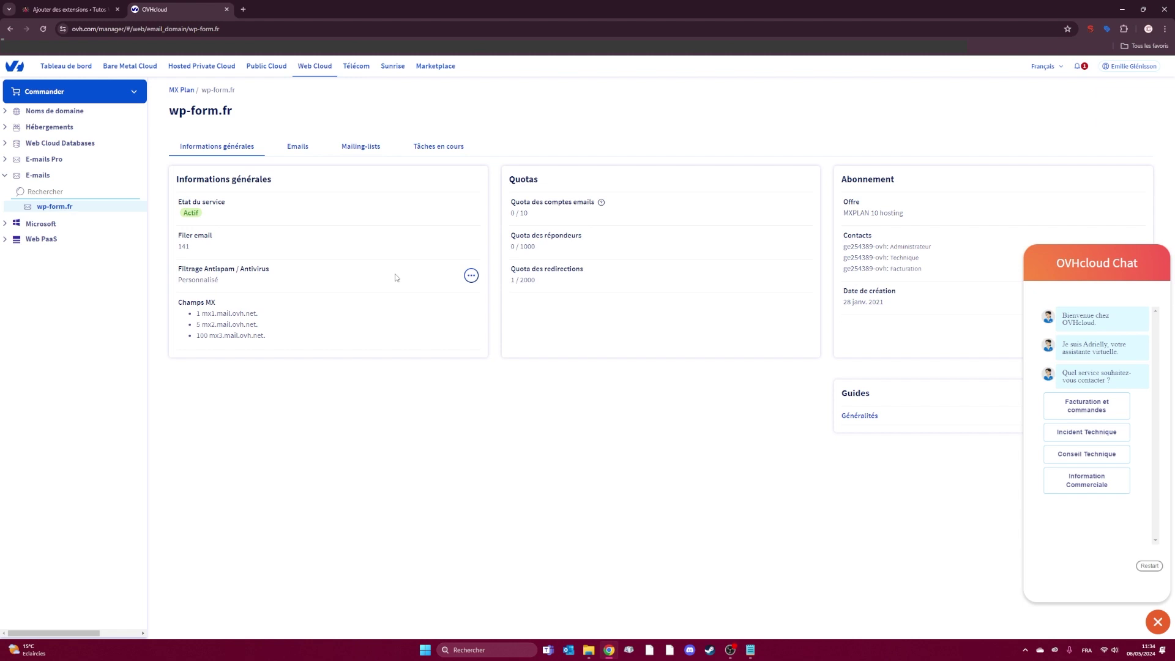
# - Check the wp-form.fr hosting plan's email options, then show the wp-form.fr email accounts list
pyautogui.click(49, 130)
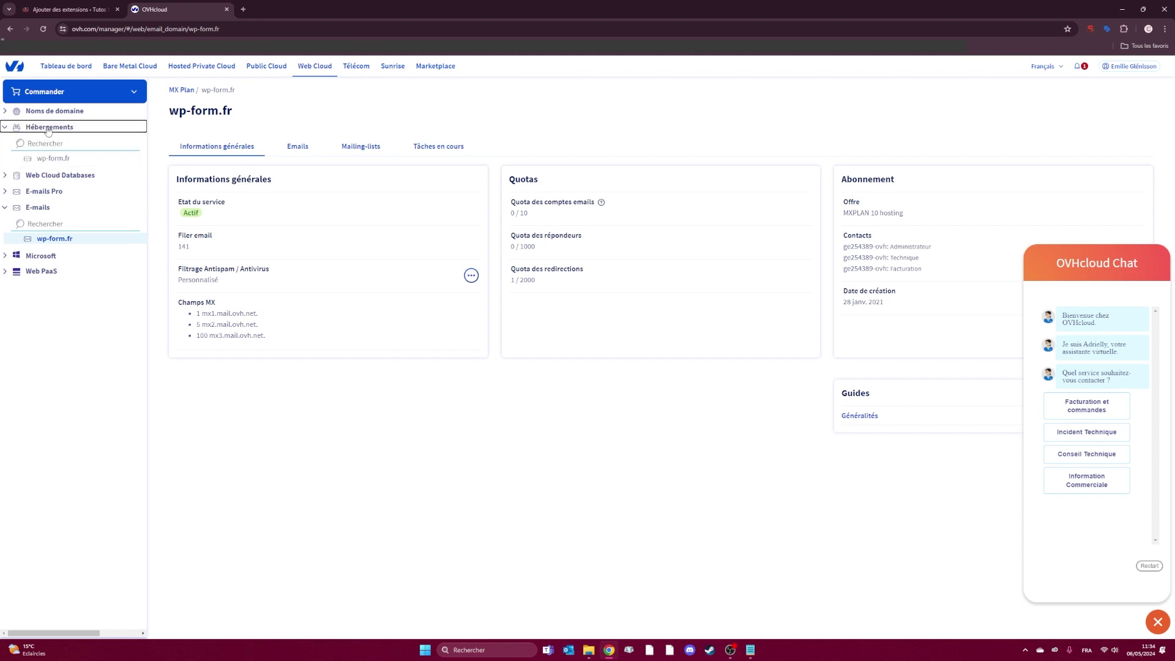
pyautogui.click(53, 158)
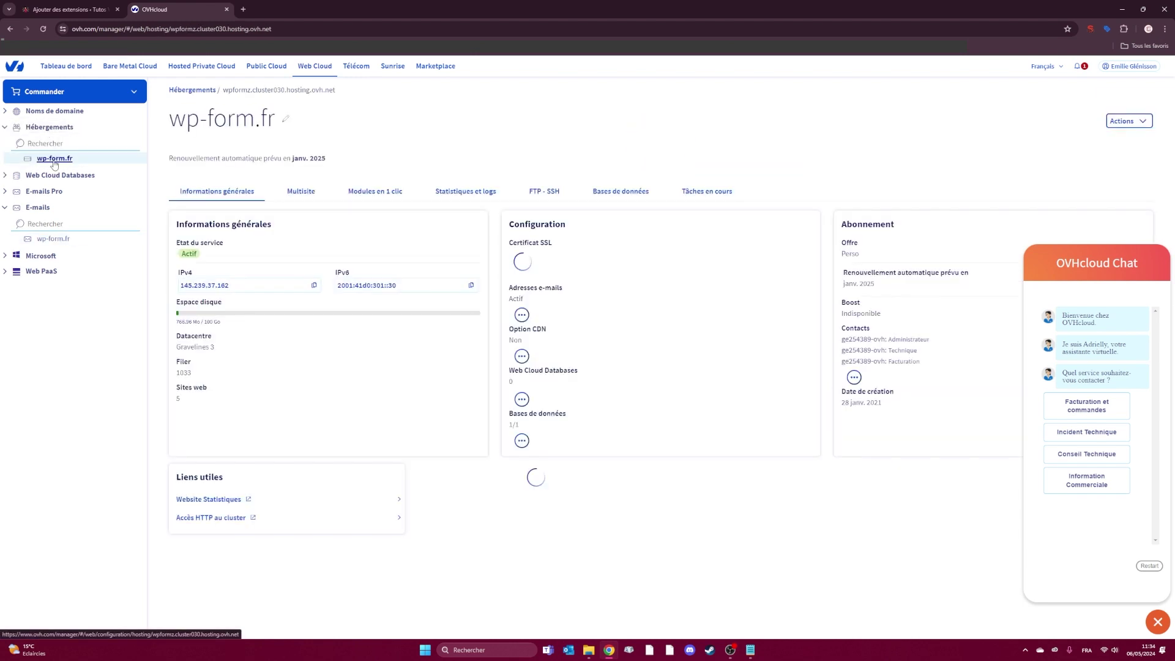
pyautogui.moveTo(511, 314); pyautogui.dragTo(570, 317)
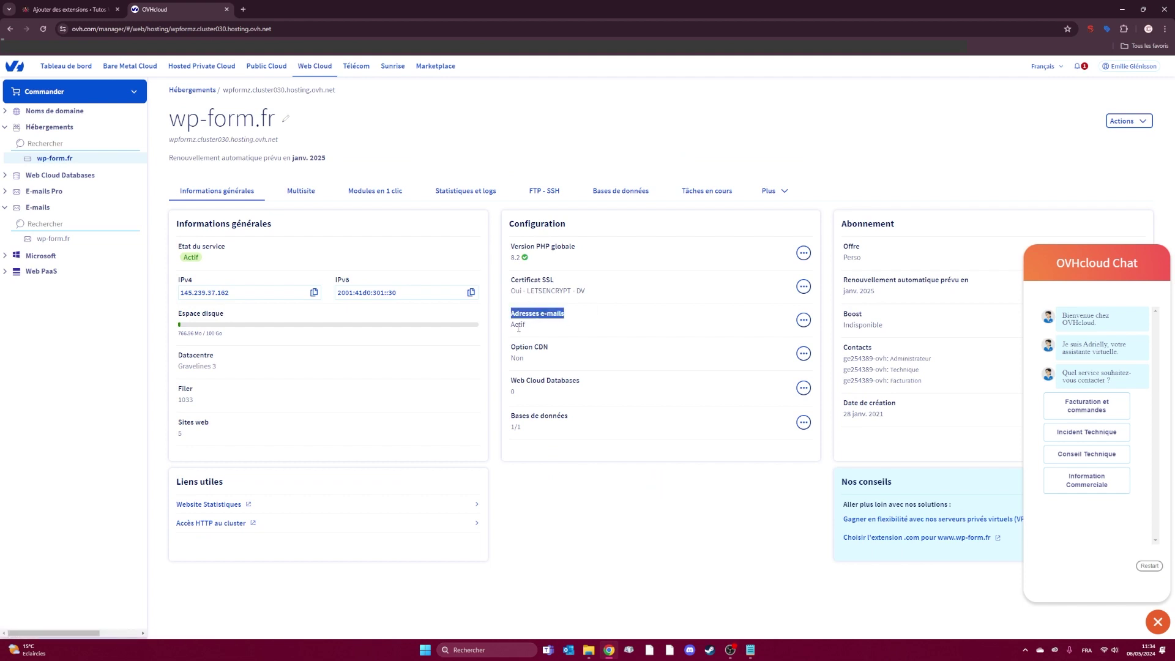
pyautogui.click(804, 320)
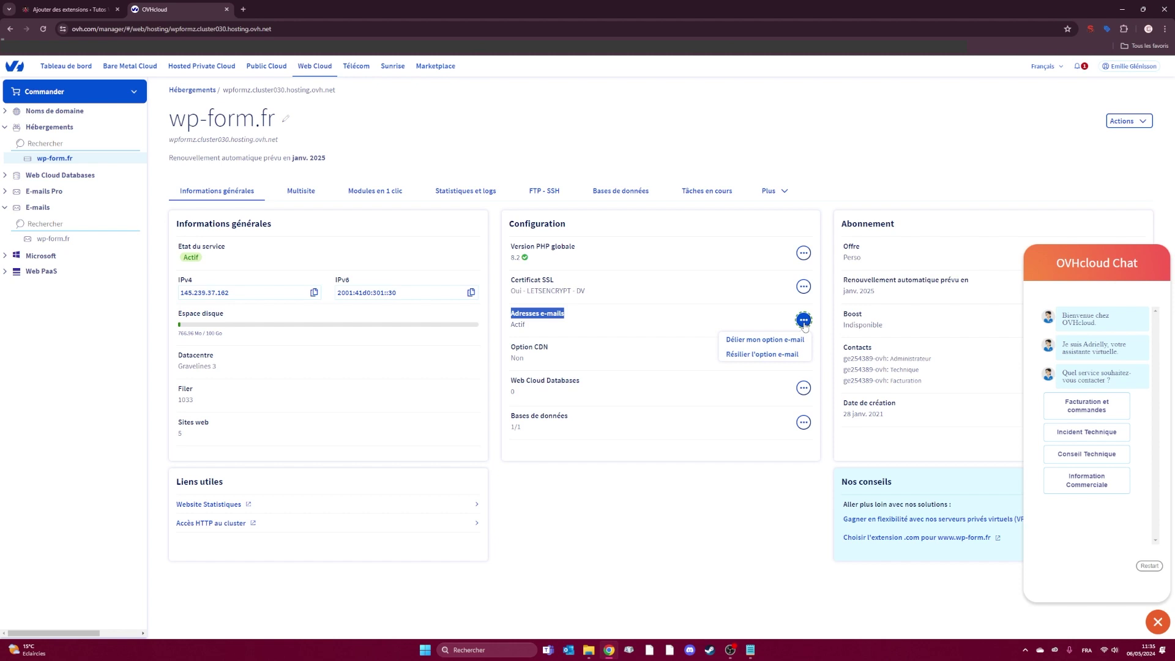
pyautogui.click(653, 324)
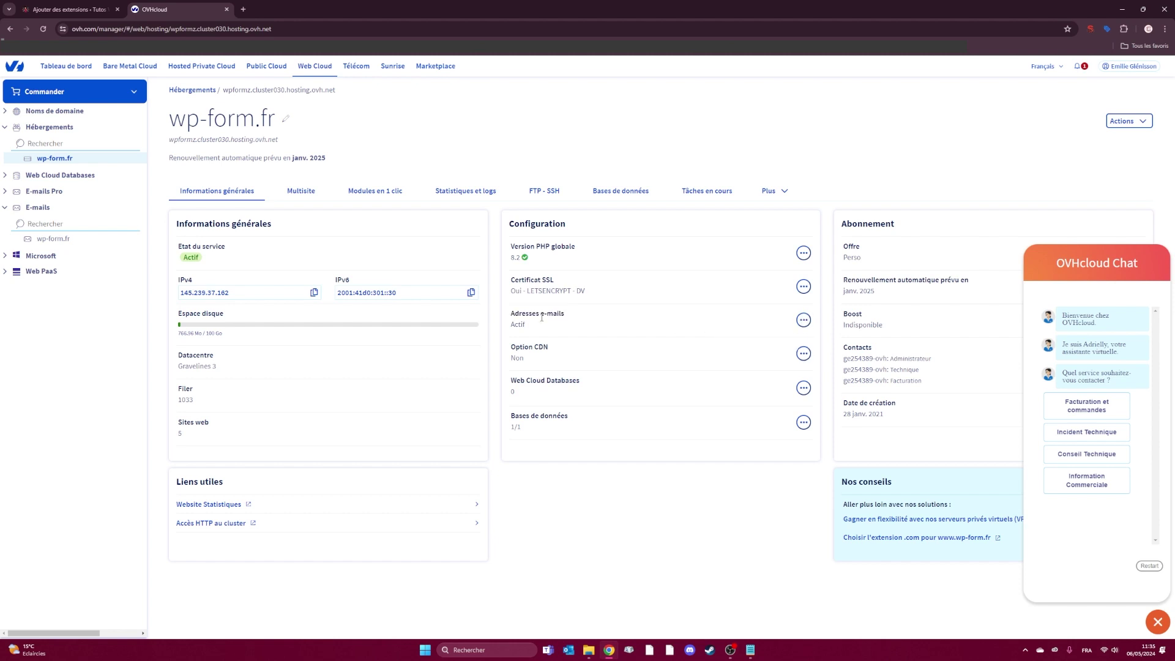
pyautogui.click(58, 242)
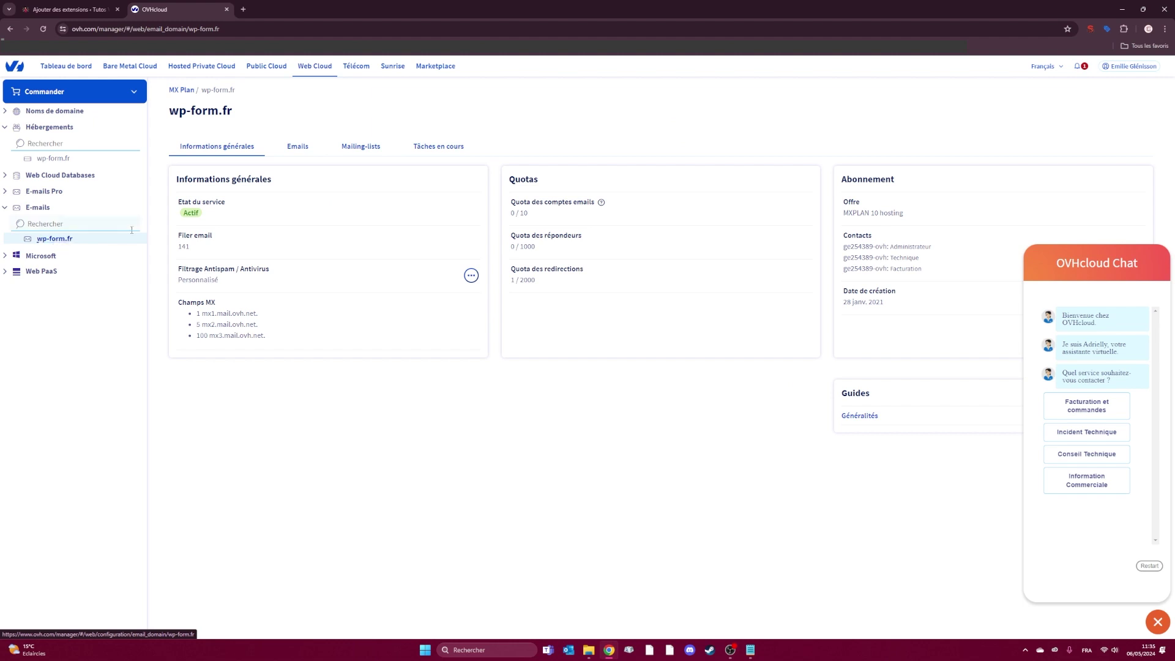
pyautogui.click(303, 153)
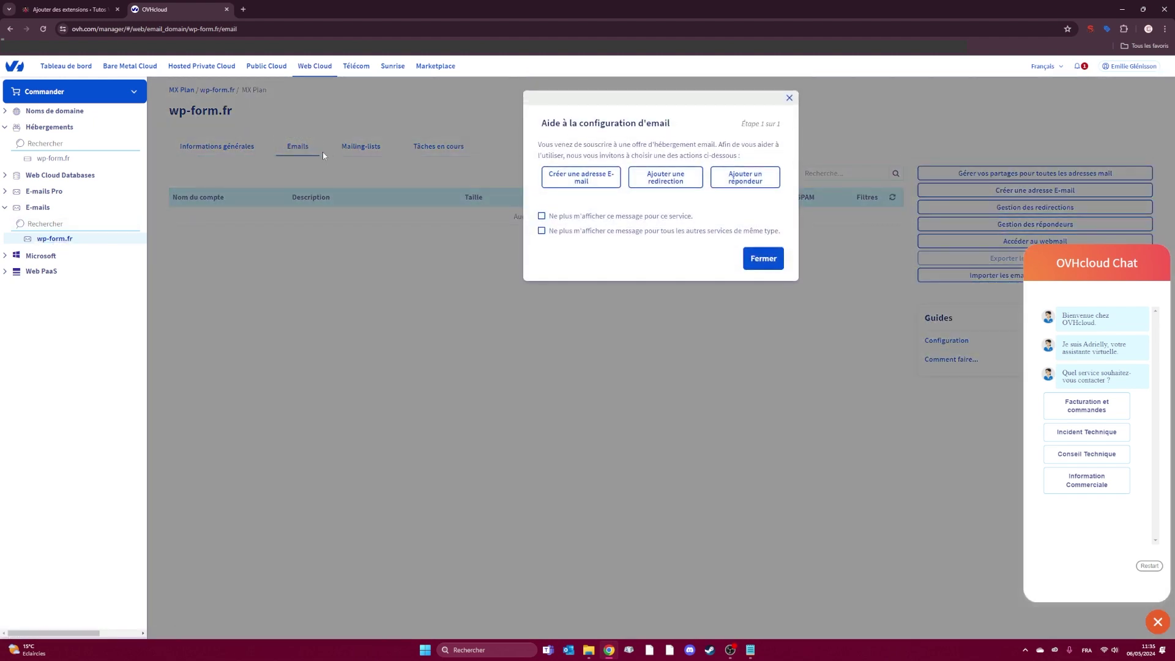
pyautogui.click(597, 180)
pyautogui.click(602, 188)
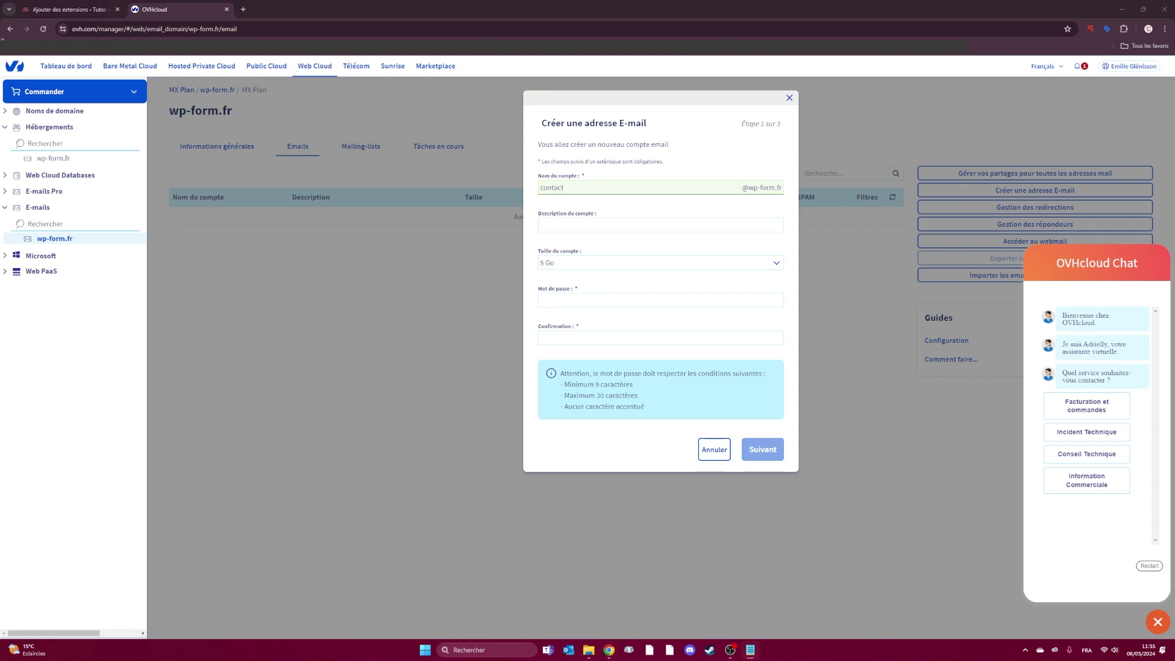
pyautogui.click(612, 301)
pyautogui.hotkey('ctrl', 'v')
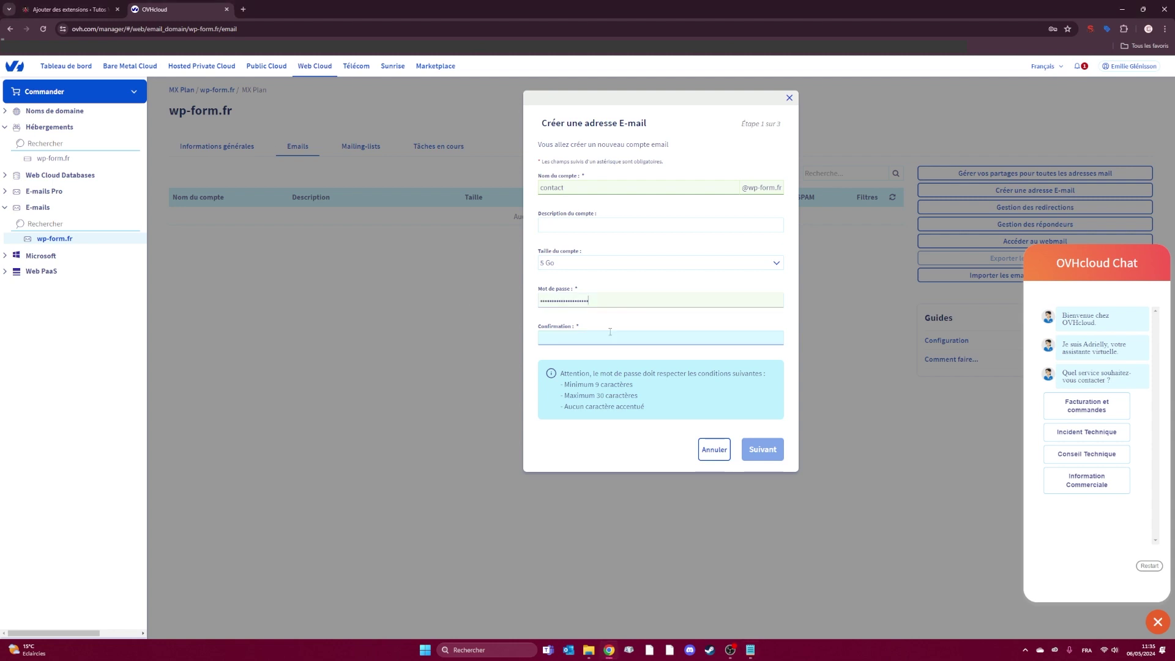
pyautogui.click(609, 338)
pyautogui.hotkey('ctrl', 'v')
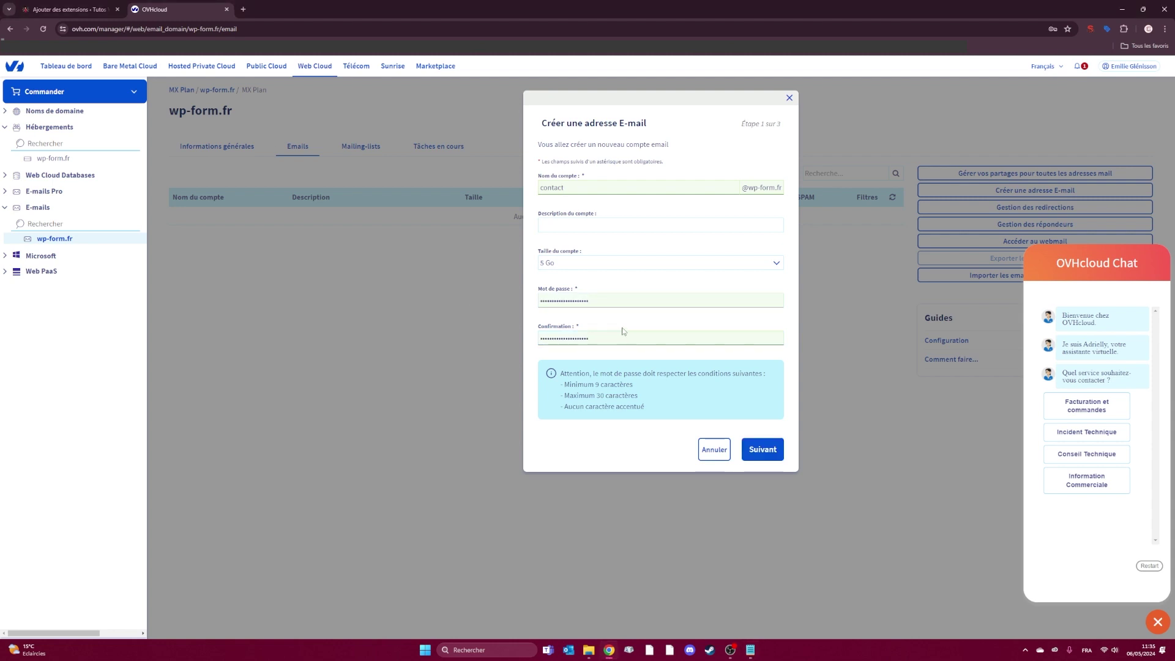
# - Confirm the summary, choose Autre as device type, and create the contact mailbox
pyautogui.click(764, 451)
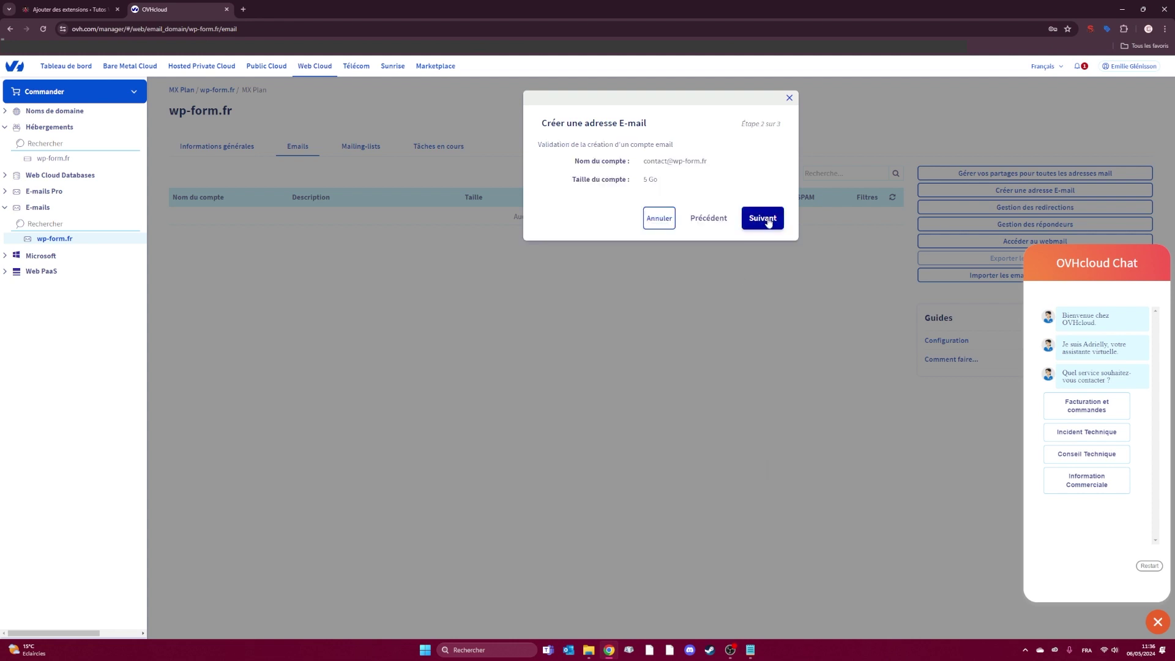
pyautogui.click(765, 219)
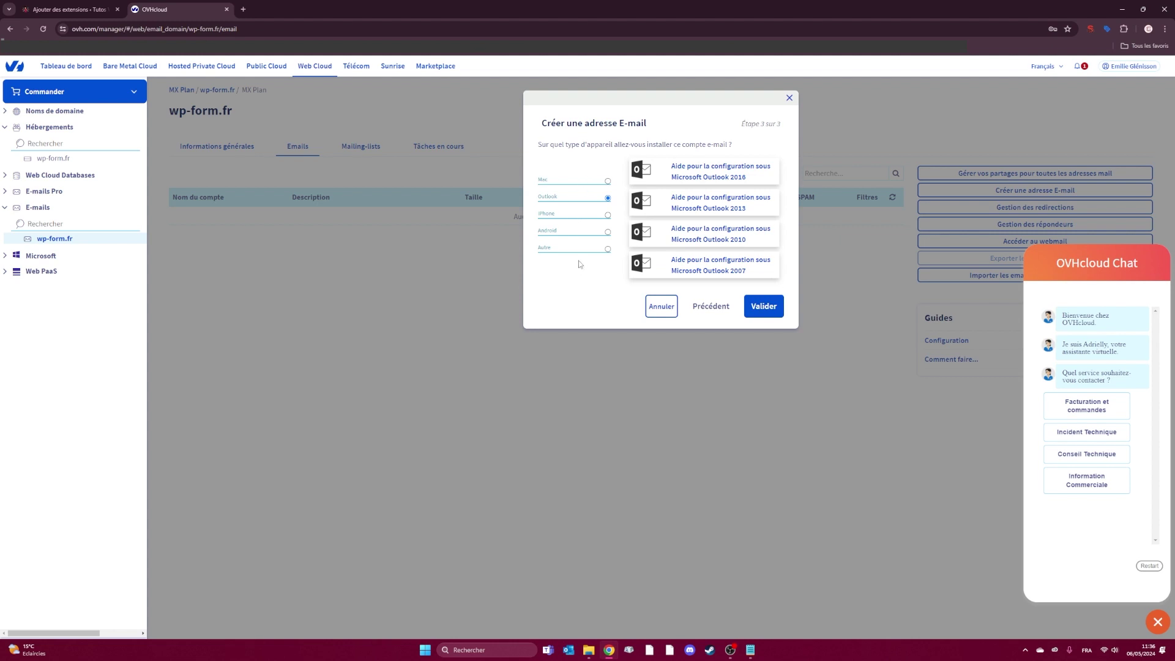
pyautogui.click(608, 250)
pyautogui.click(750, 303)
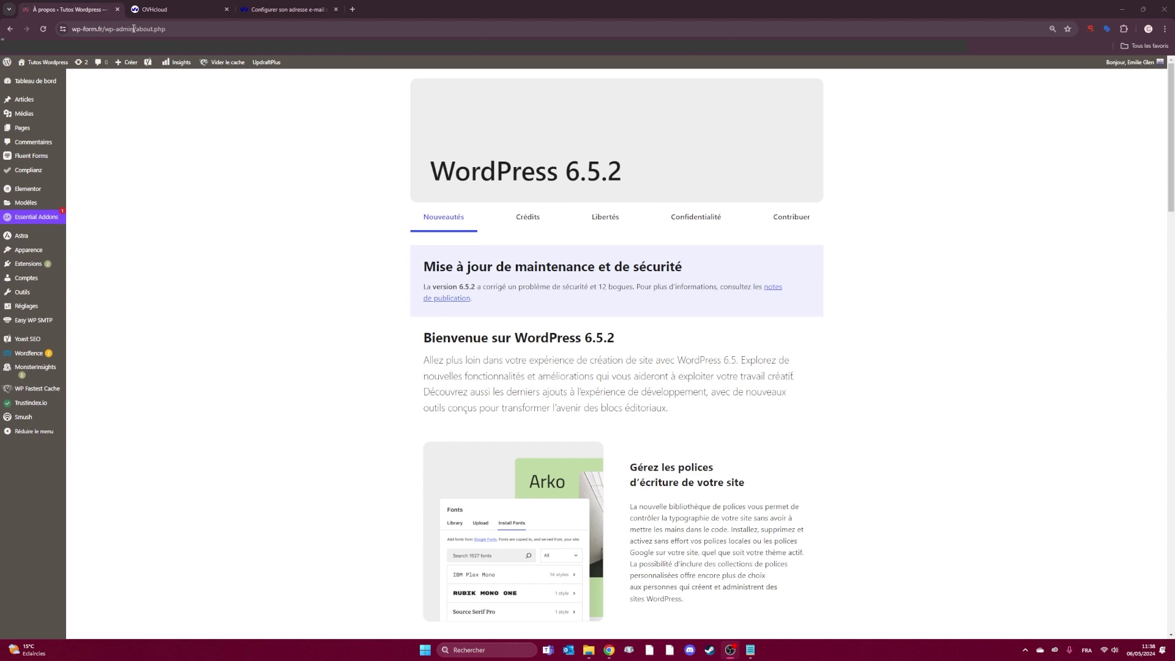
# - Search the plugin directory for 'easy', then open Easy WP SMTP settings from the sidebar
pyautogui.click(31, 270)
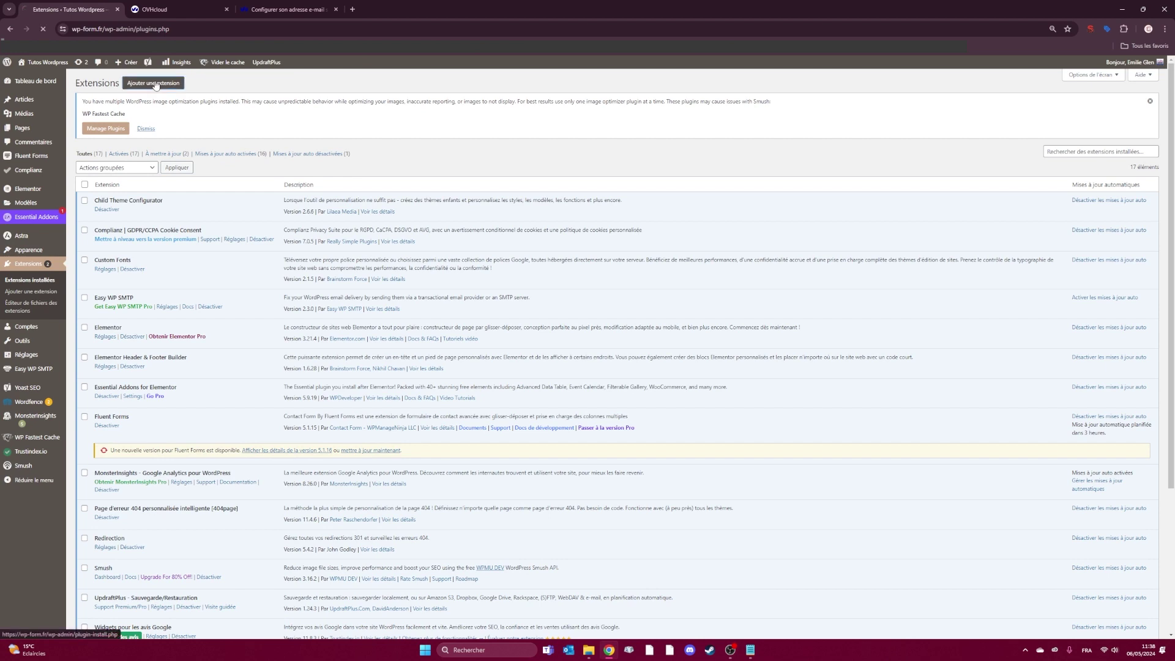
pyautogui.click(156, 84)
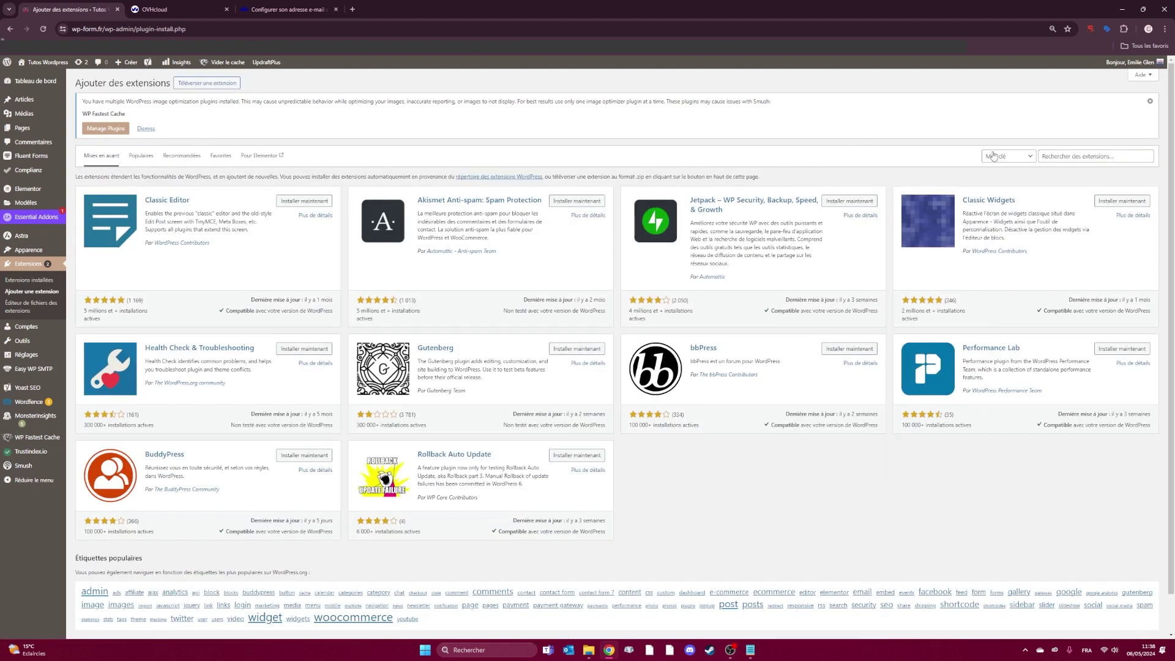
pyautogui.click(1055, 157)
pyautogui.write('easy smtp')
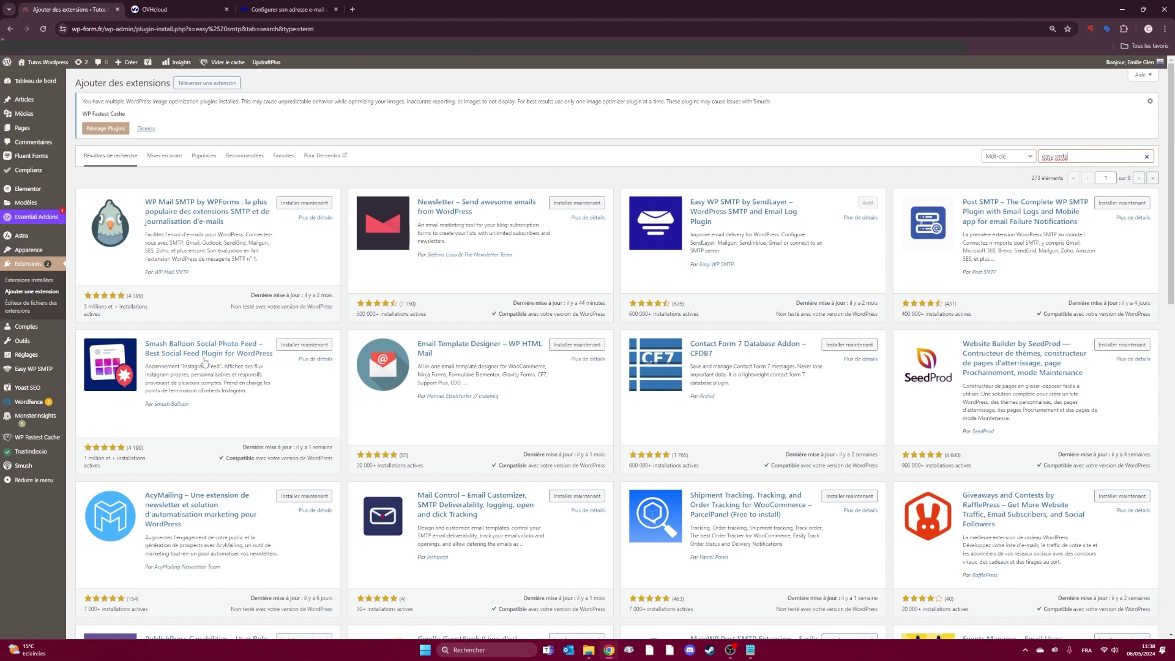
pyautogui.moveTo(31, 375)
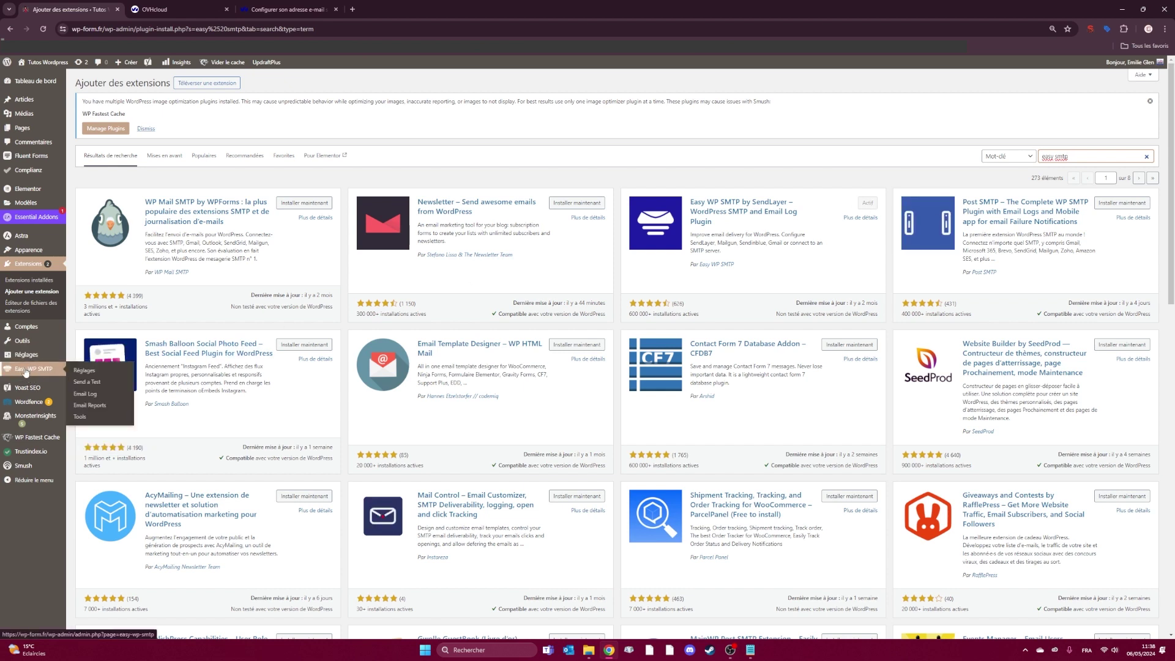
pyautogui.click(36, 370)
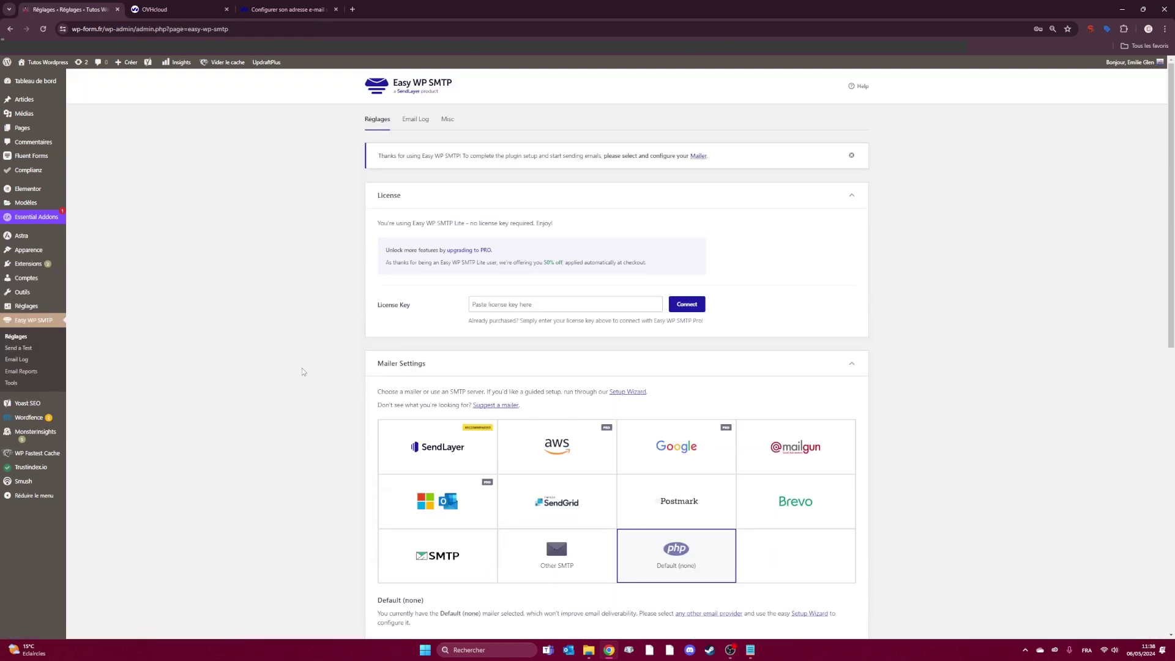
# - Choose the Other SMTP mailer and paste ssl0.ovh.net as the SMTP host
pyautogui.scroll(-6, 302, 371)
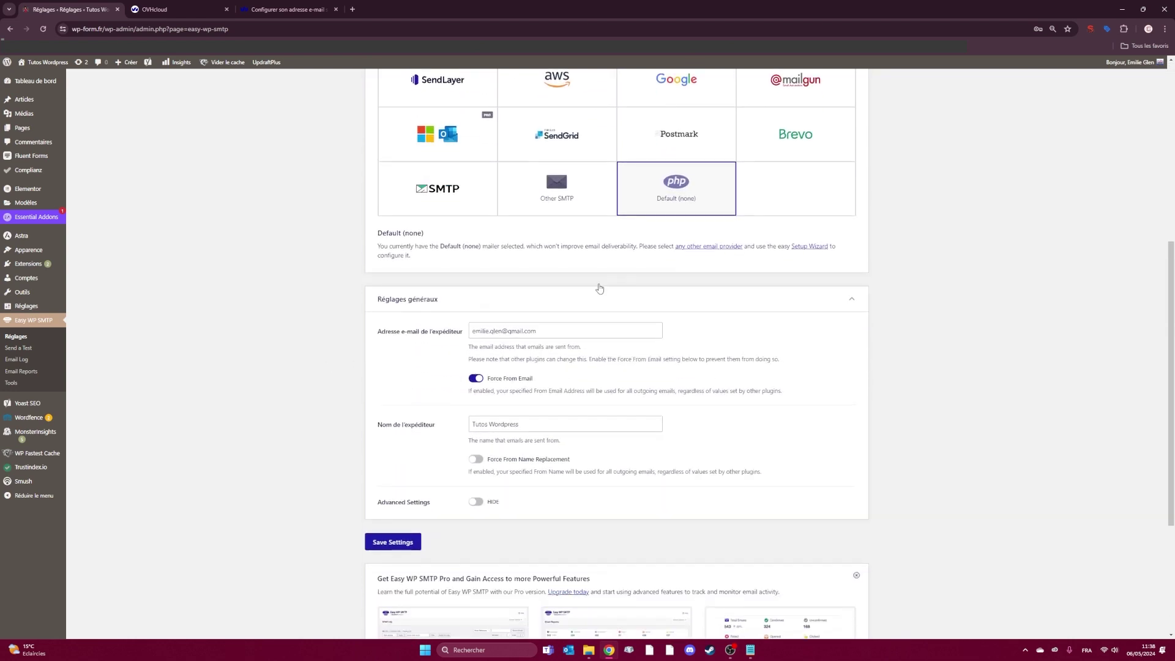
pyautogui.click(592, 202)
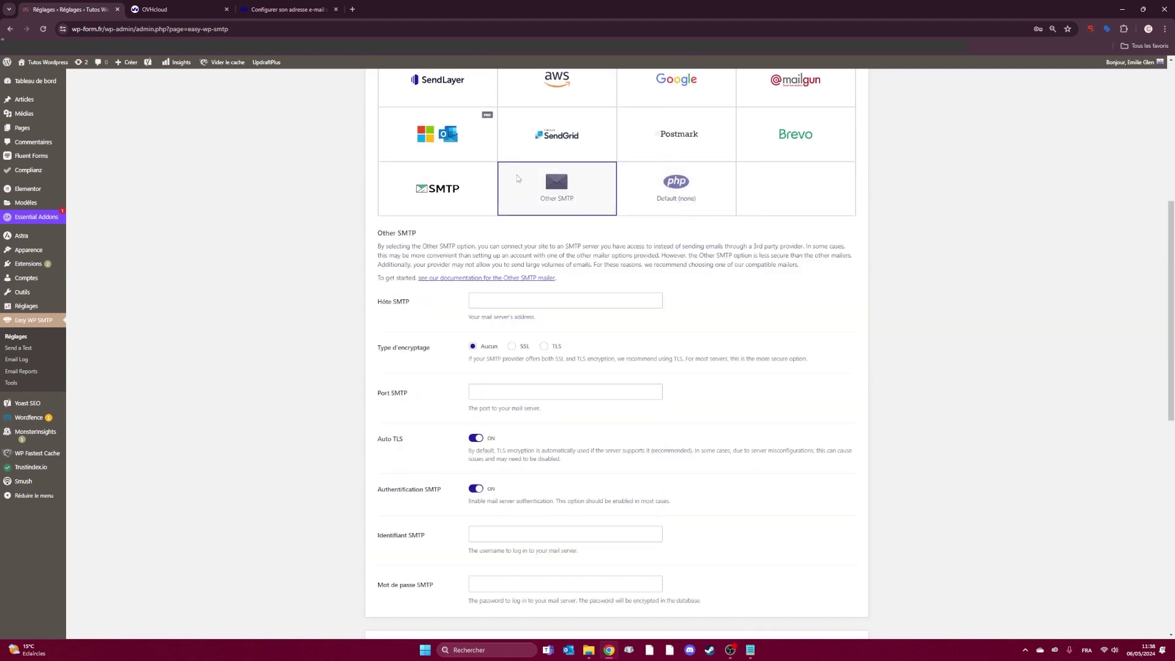
pyautogui.click(534, 307)
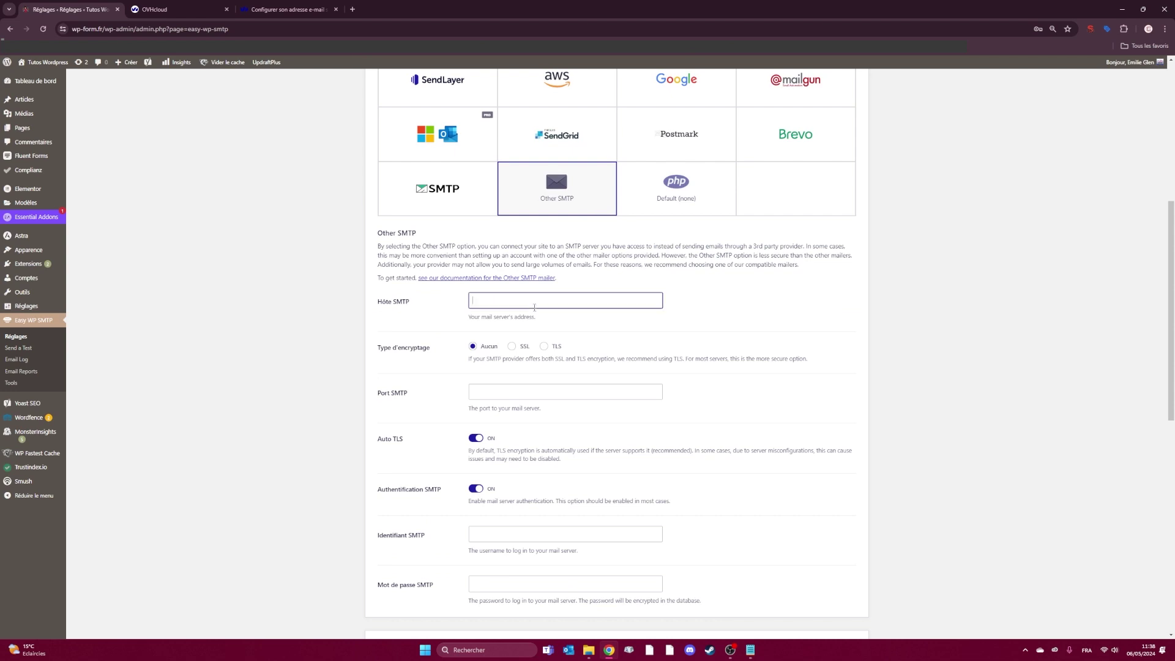
pyautogui.write('ssl0.ovh.net')
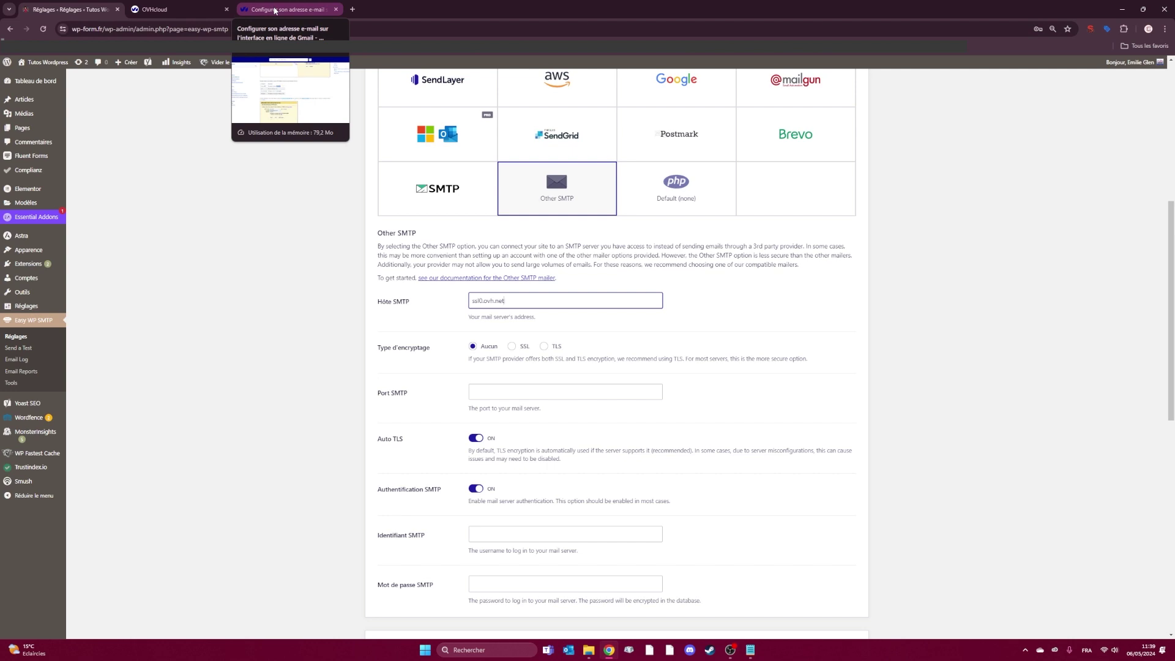
# - Verify ssl0.ovh.net in the OVHcloud help guide's SMTP table, then return to Easy WP SMTP
pyautogui.click(275, 10)
pyautogui.scroll(8, 392, 283)
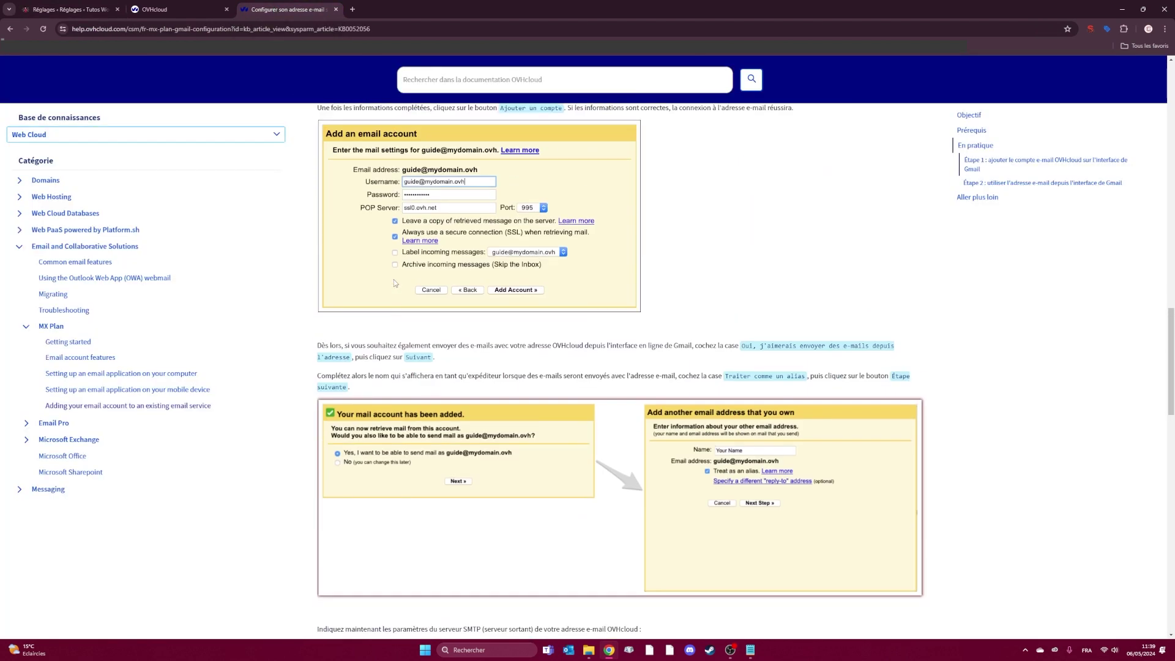
pyautogui.scroll(-9, 319, 273)
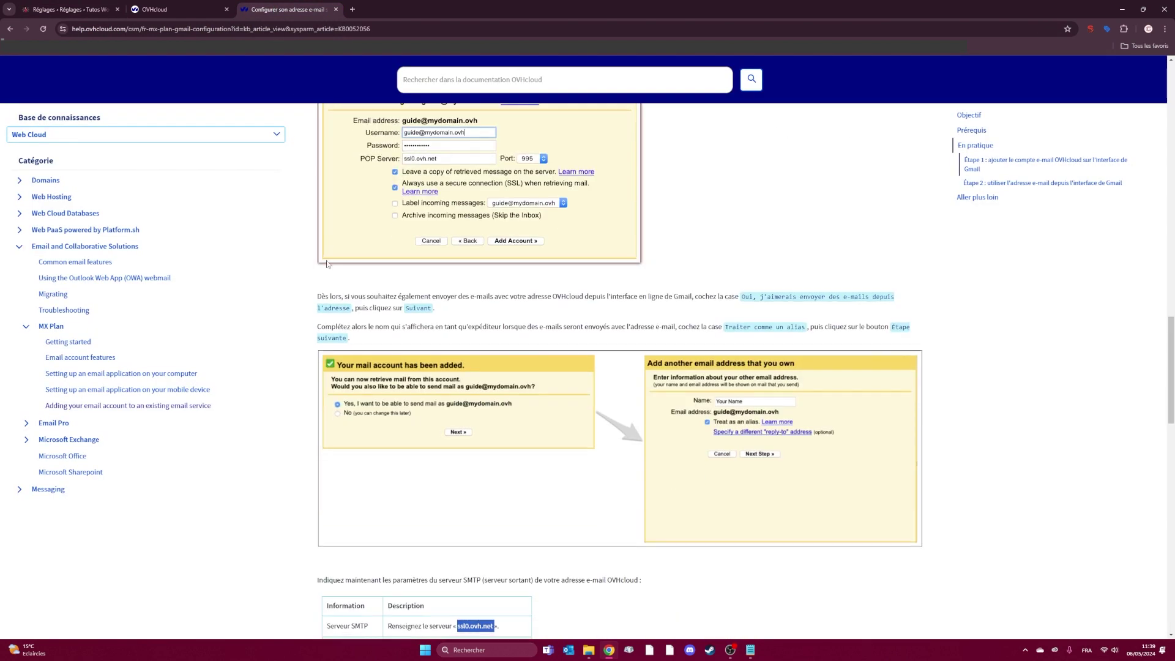
pyautogui.scroll(1, 322, 269)
pyautogui.moveTo(457, 218); pyautogui.dragTo(496, 219)
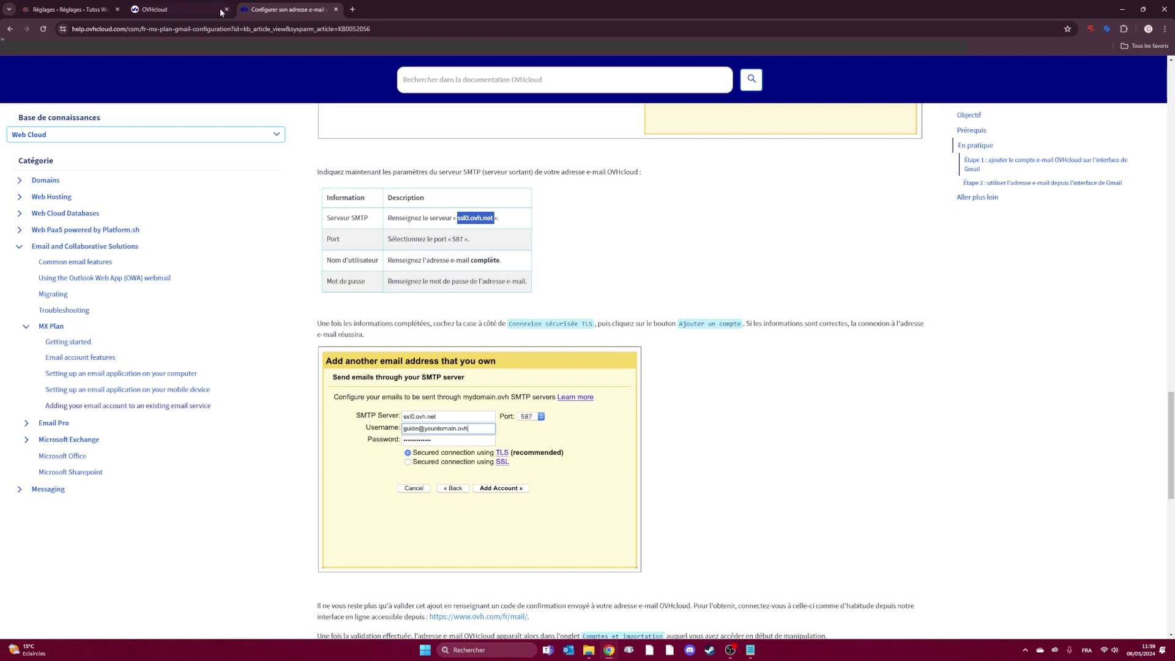
pyautogui.click(67, 9)
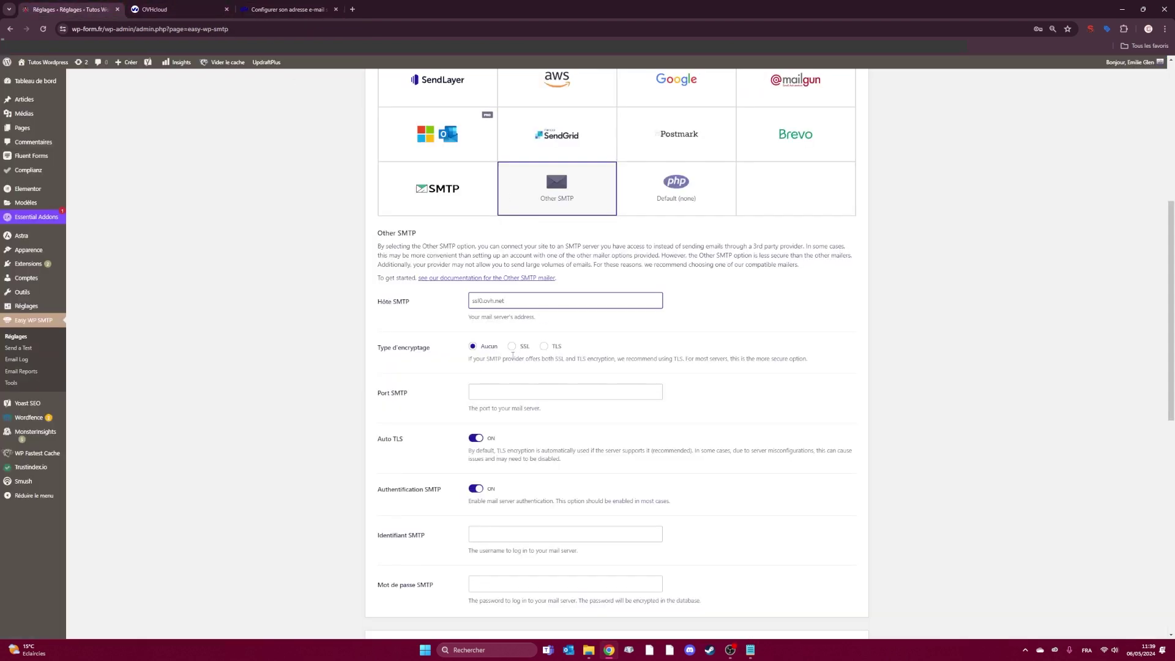
# - Choose TLS encryption and enter the contact mailbox address and password as SMTP credentials
pyautogui.press('Tab')
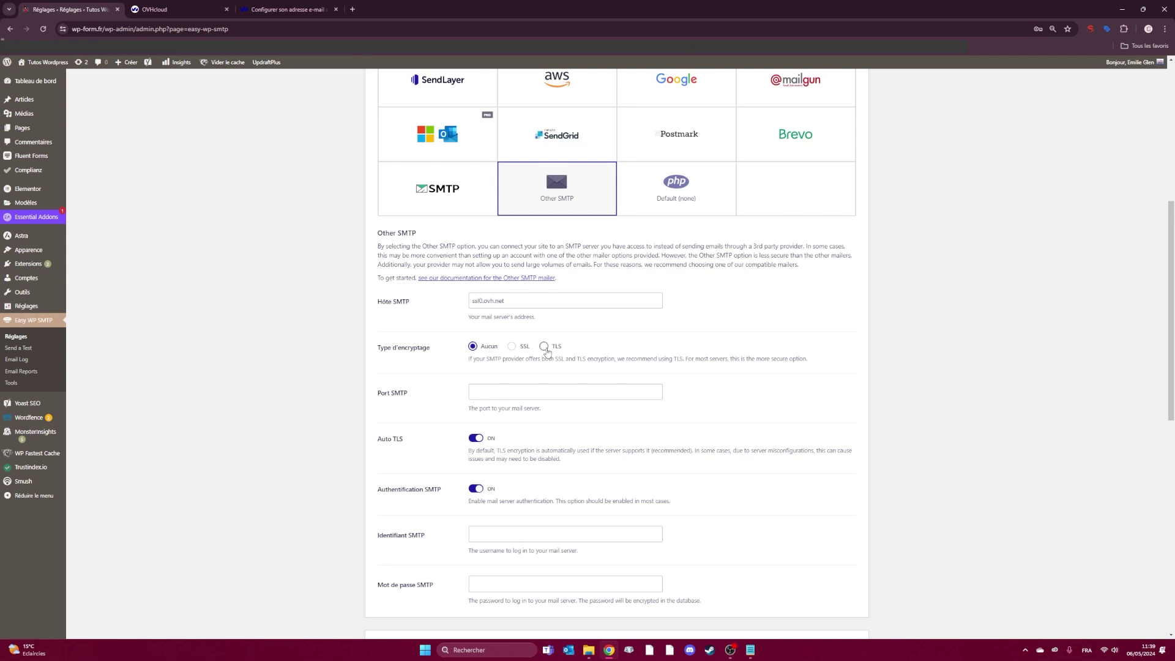
pyautogui.click(544, 347)
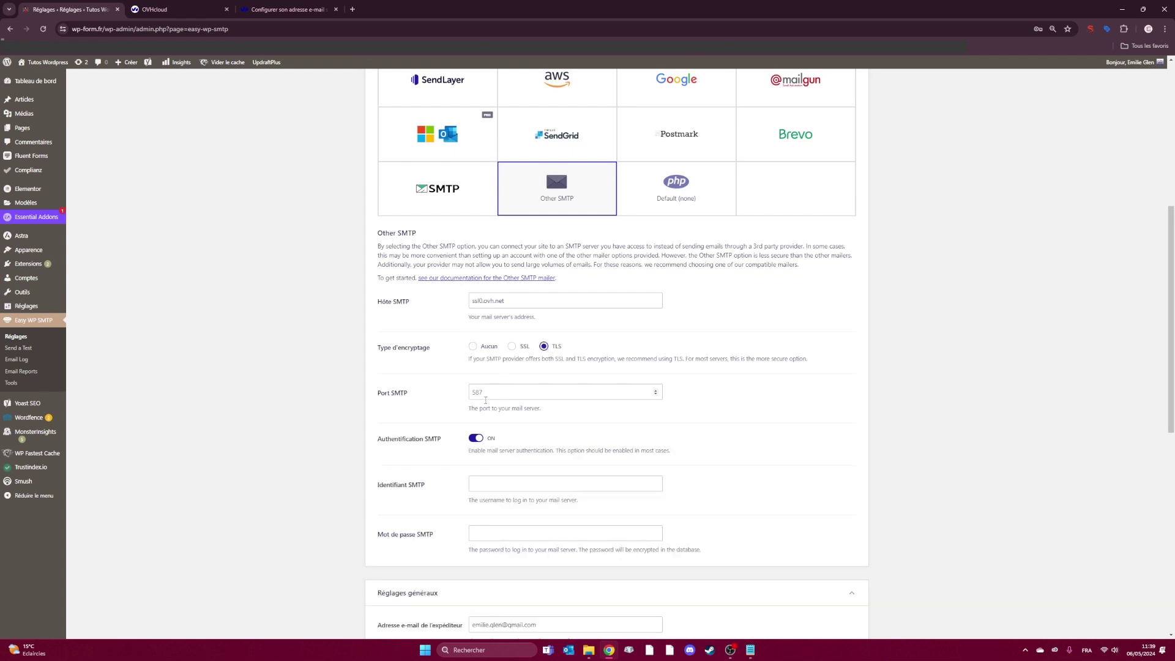
pyautogui.scroll(-2, 501, 345)
pyautogui.click(500, 345)
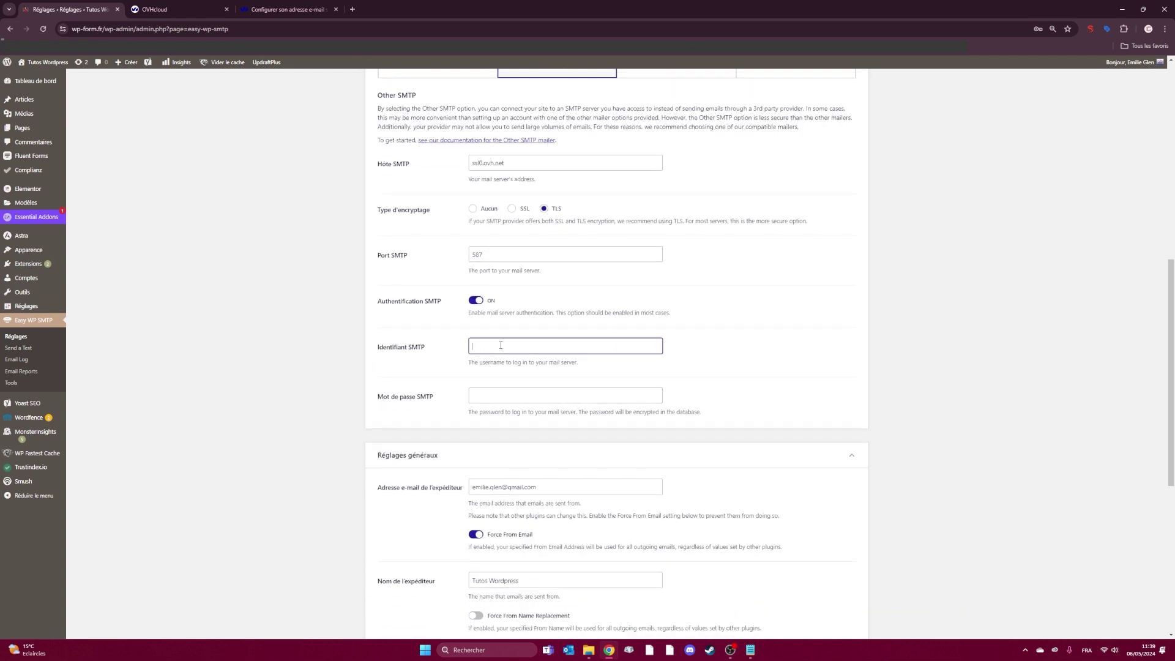
pyautogui.hotkey('alt', 'Tab')
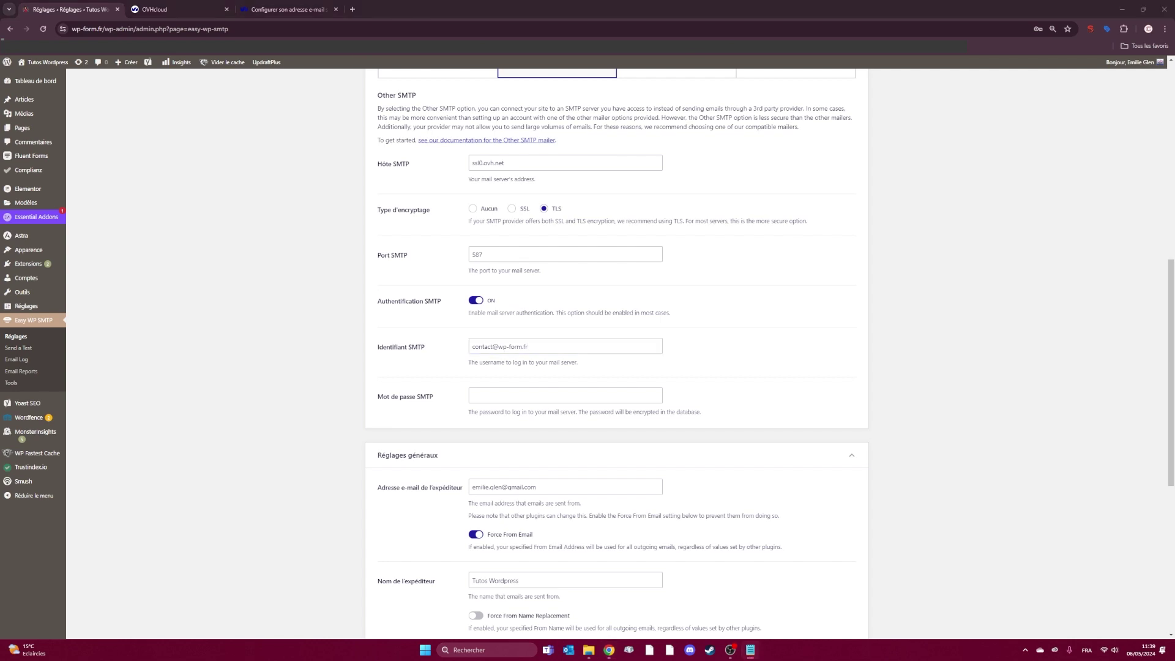
pyautogui.click(535, 395)
pyautogui.hotkey('ctrl', 'v')
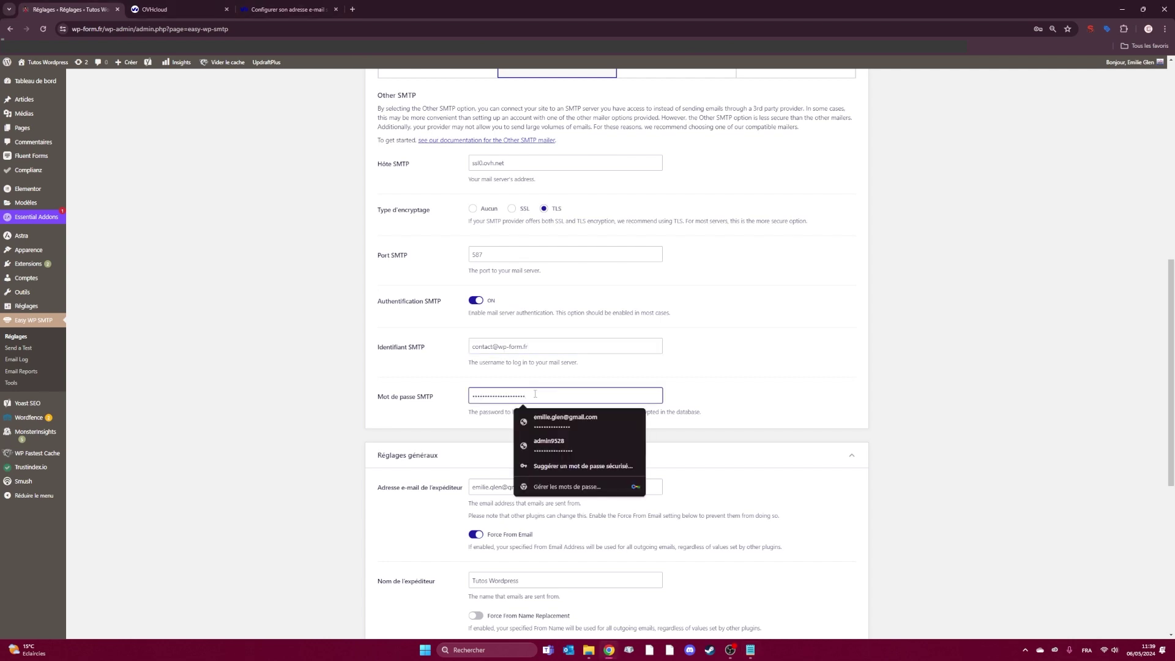
# - Copy the SMTP username for reuse as the sender e-mail address
pyautogui.click(421, 419)
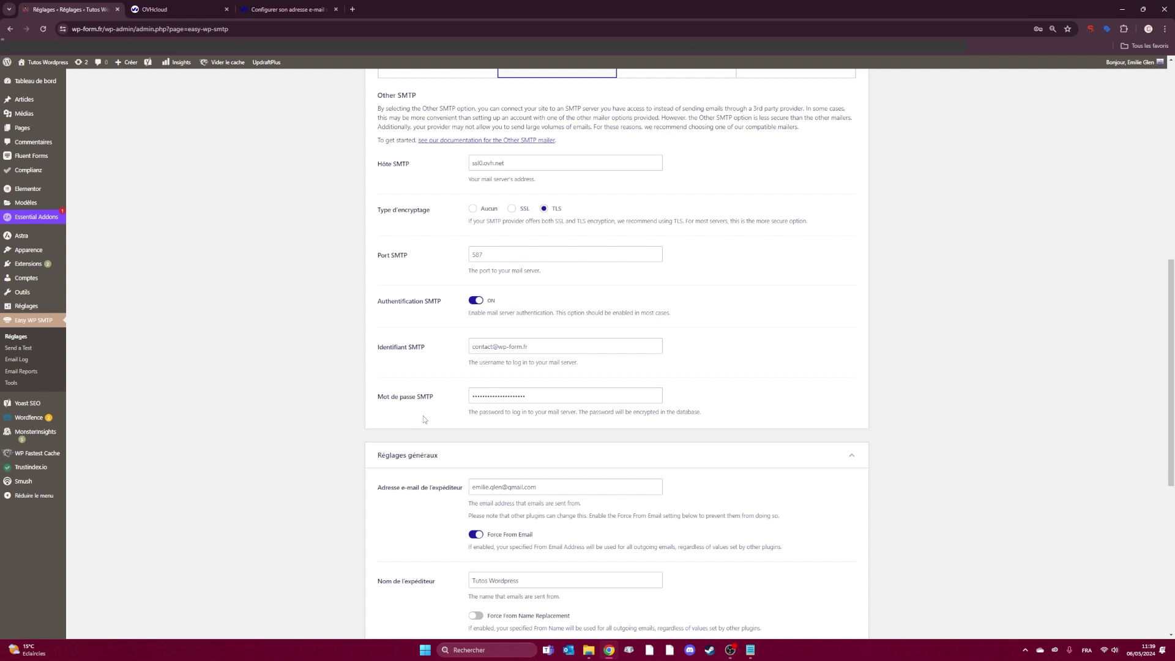
pyautogui.scroll(-2, 423, 416)
pyautogui.doubleClick(530, 348)
pyautogui.hotkey('ctrl', 'a')
pyautogui.moveTo(531, 208); pyautogui.dragTo(464, 209)
pyautogui.hotkey('ctrl', 'c')
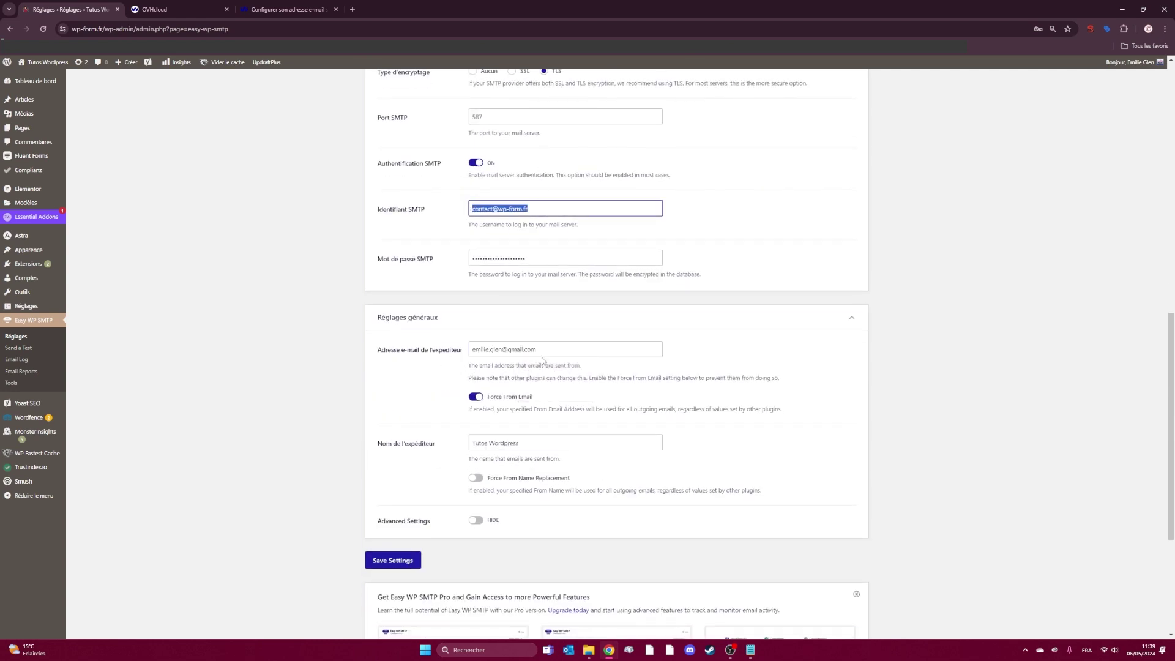
# - Set the contact mailbox as sender e-mail, WP FORM as forced sender name, and save
pyautogui.tripleClick(523, 350)
pyautogui.hotkey('ctrl', 'v')
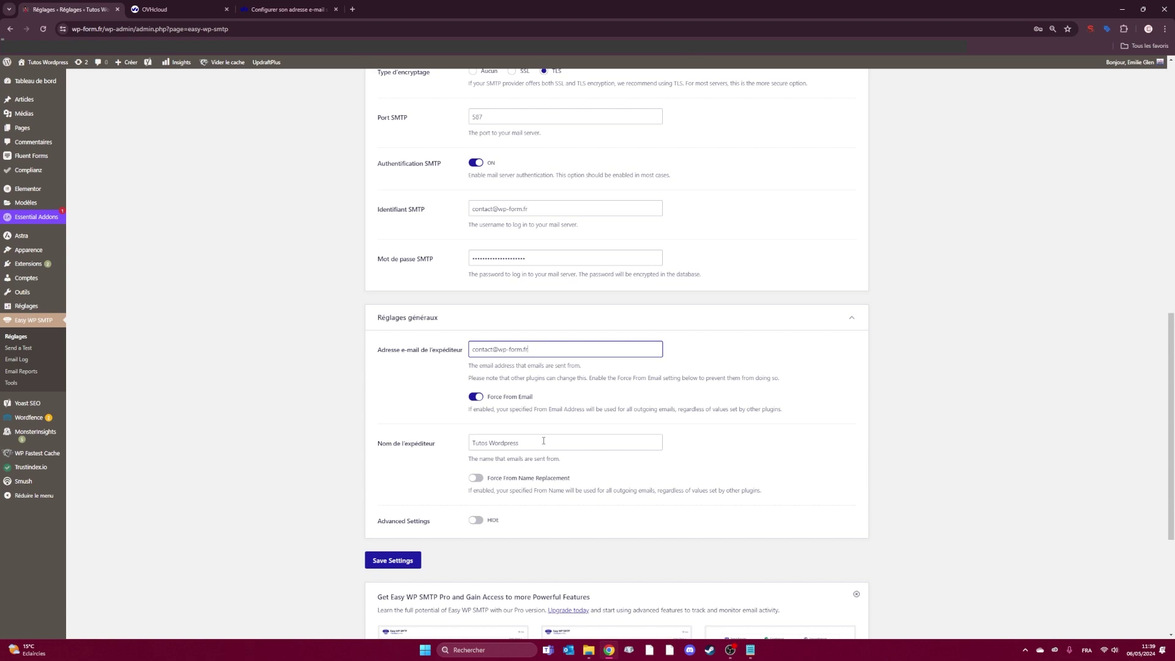
pyautogui.moveTo(544, 440); pyautogui.dragTo(424, 451)
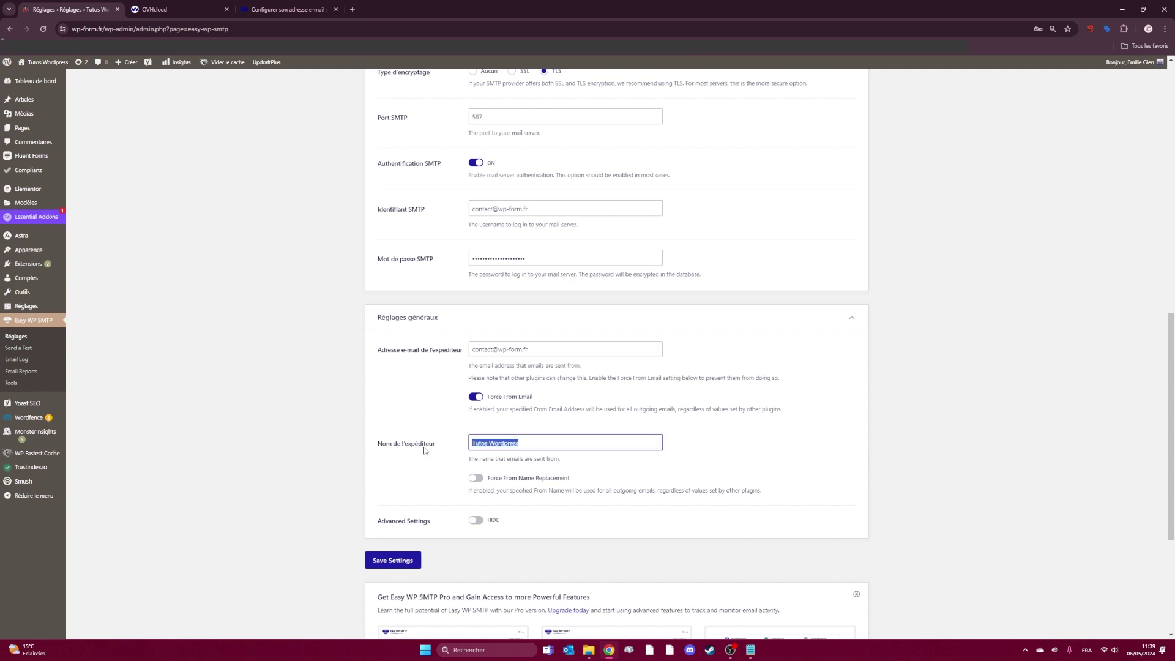
pyautogui.write('WP FORM')
pyautogui.click(476, 477)
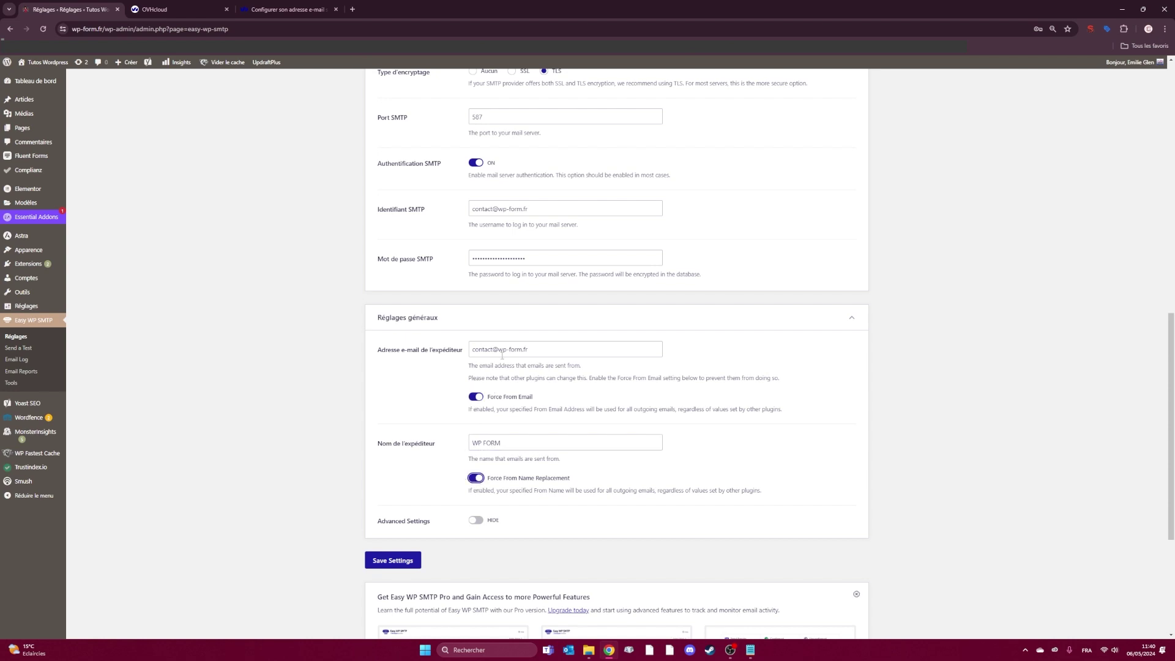
pyautogui.tripleClick(541, 348)
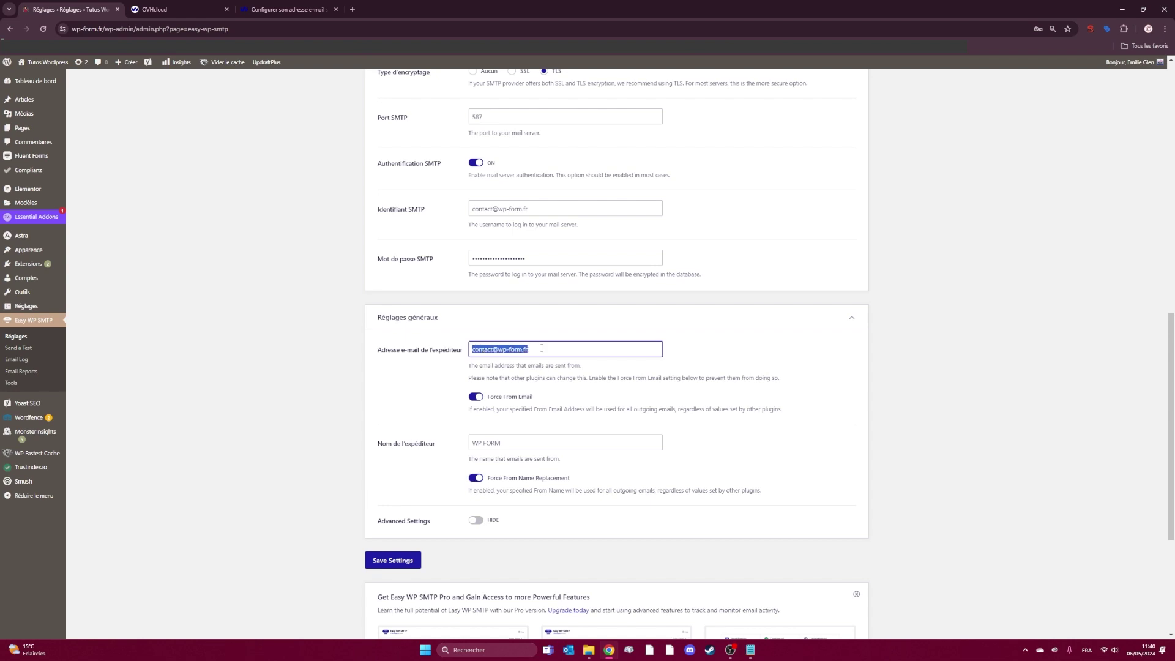
pyautogui.click(391, 559)
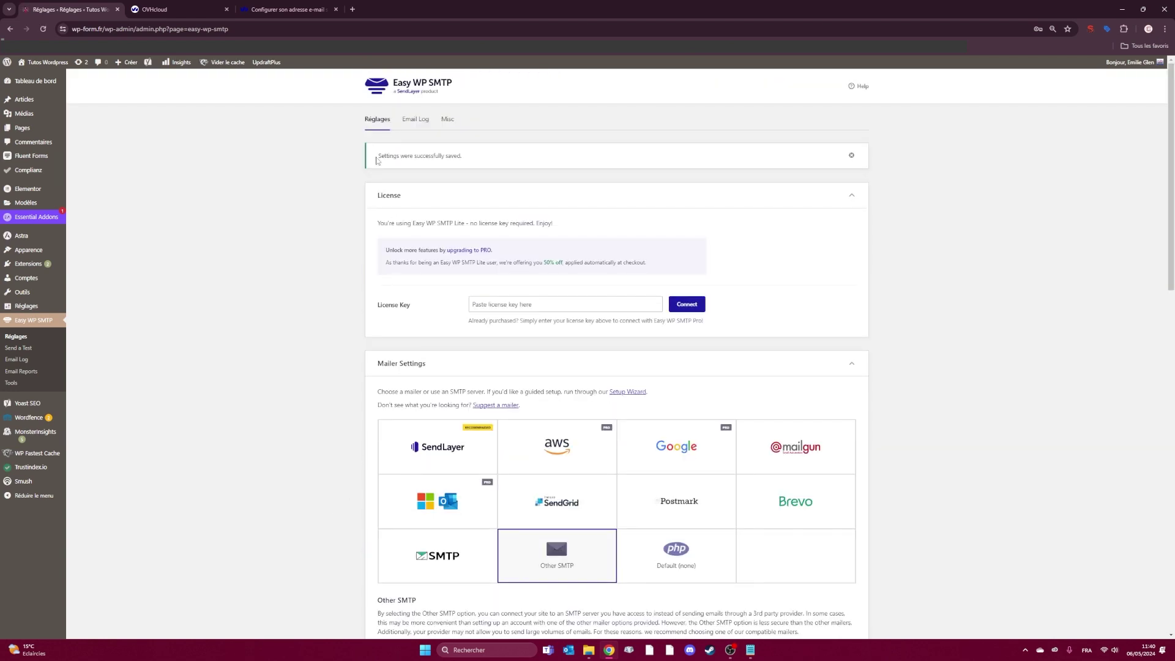
pyautogui.moveTo(377, 160); pyautogui.dragTo(470, 161)
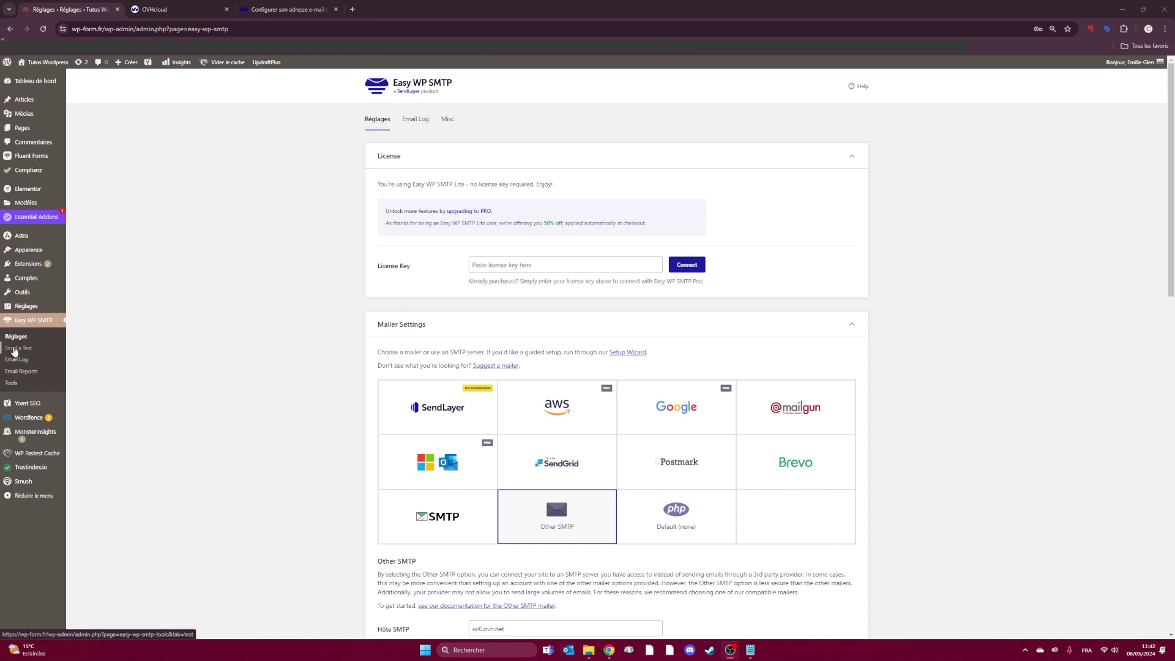
# - Send a test e-mail from the Send a Test page, which fails with a sending error
pyautogui.click(24, 351)
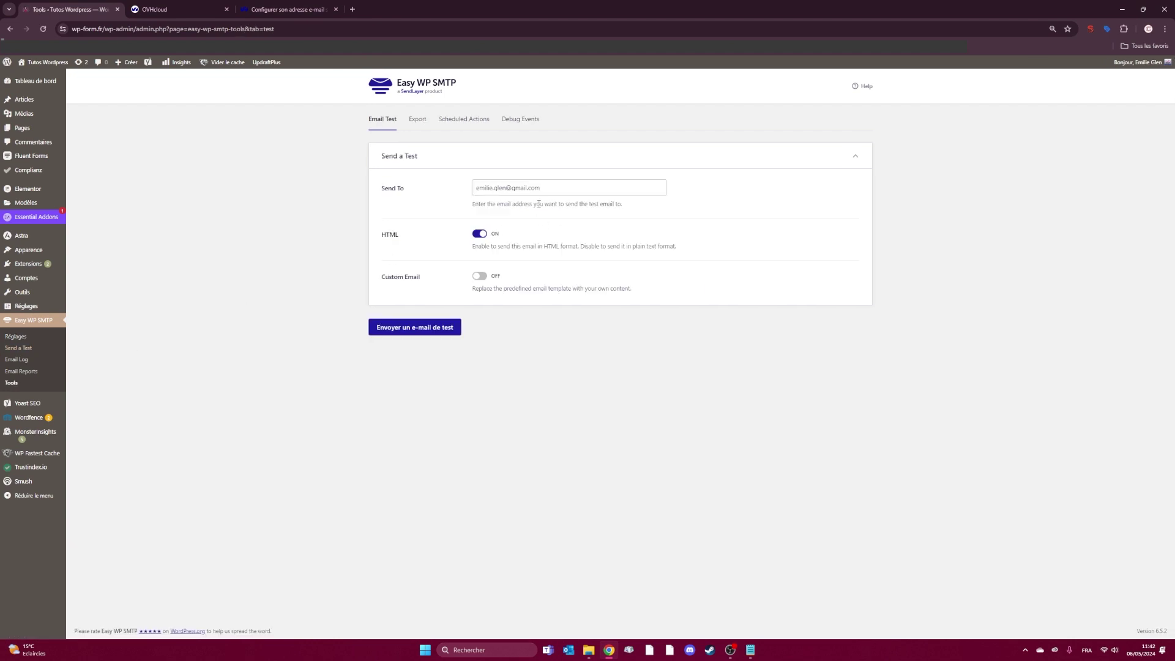
pyautogui.click(398, 329)
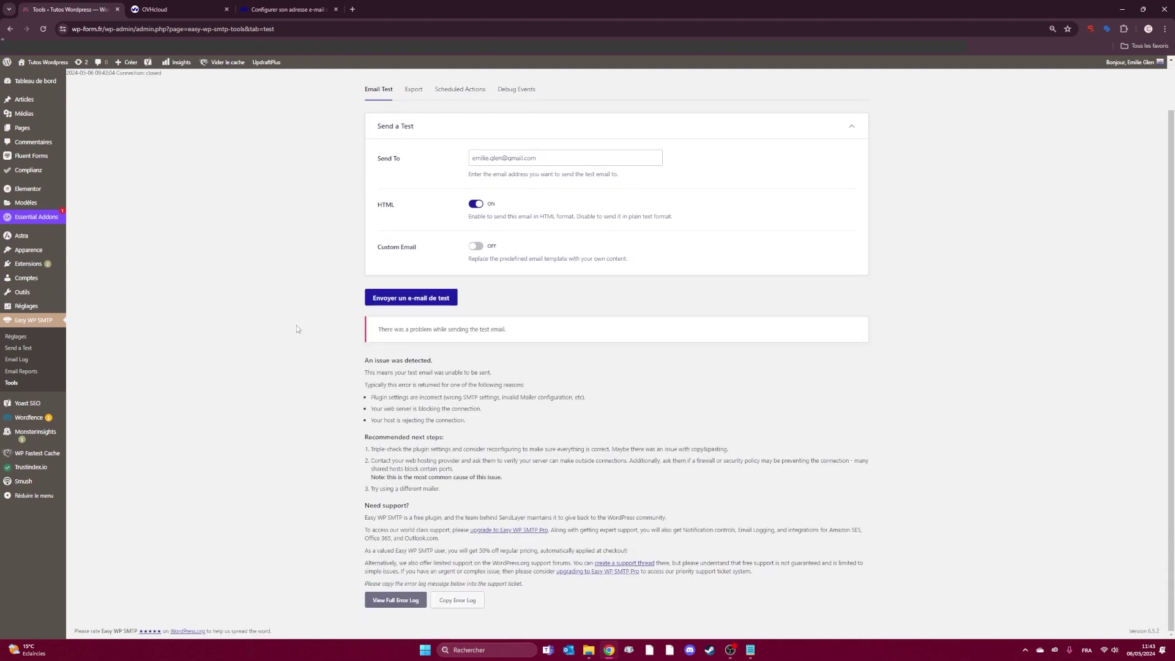
pyautogui.moveTo(378, 329); pyautogui.dragTo(512, 332)
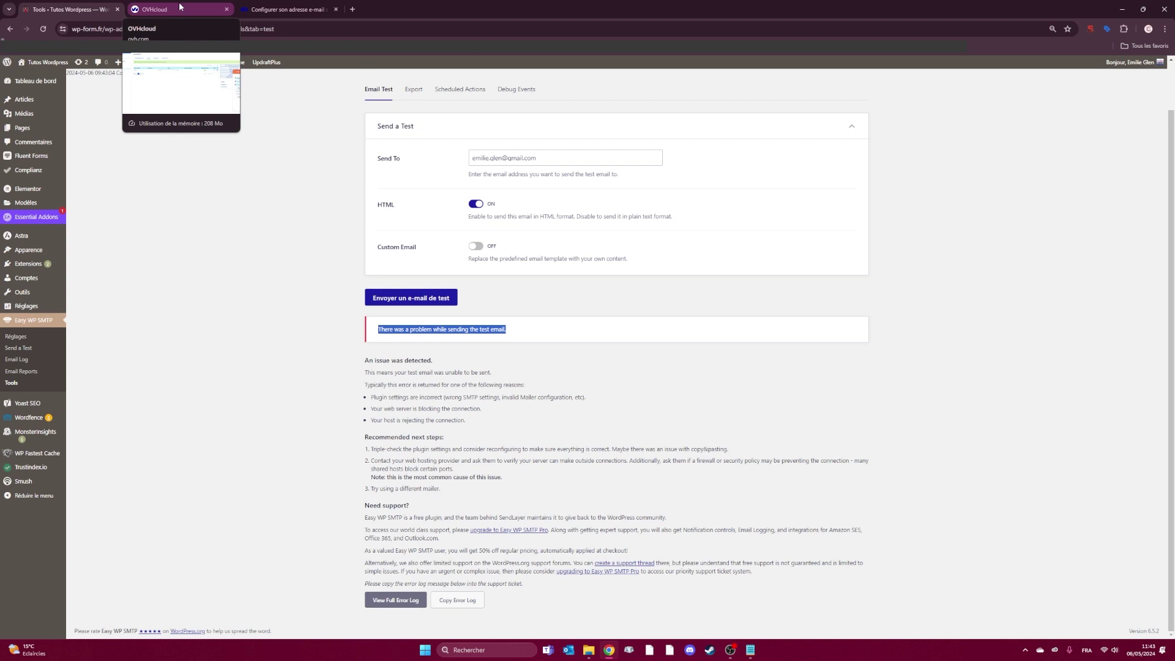
# - Open the wp-form.fr DNS zone in OVHcloud and locate its SPF record v=spf1 include:mx.ovh.com ~all
pyautogui.click(195, 8)
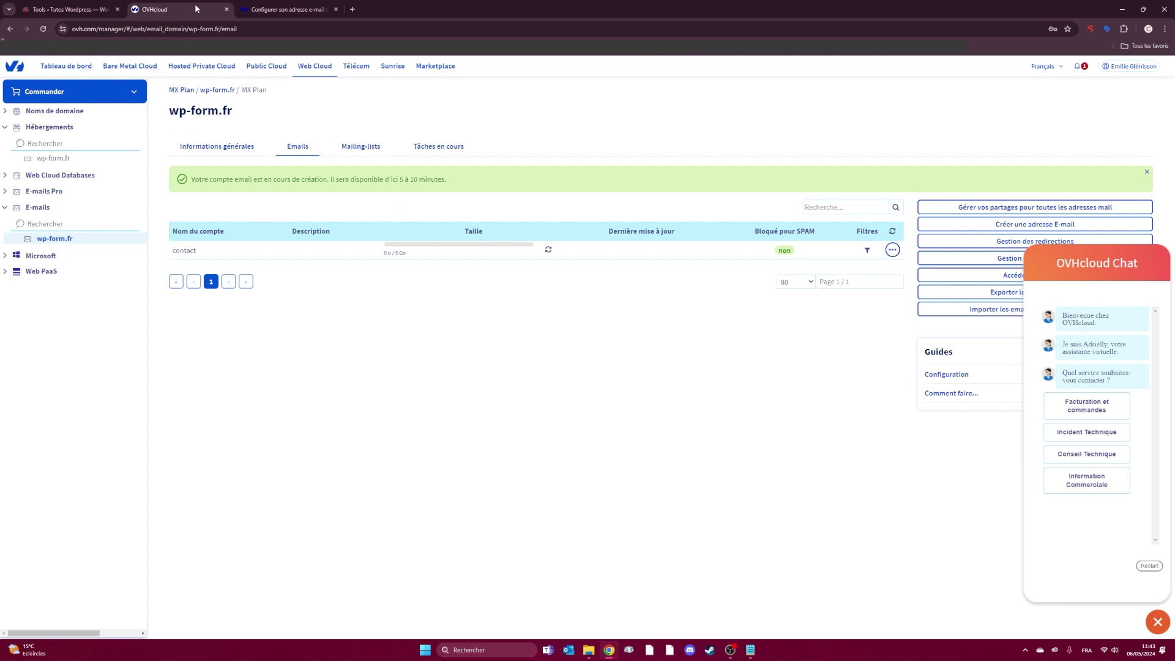
pyautogui.click(53, 159)
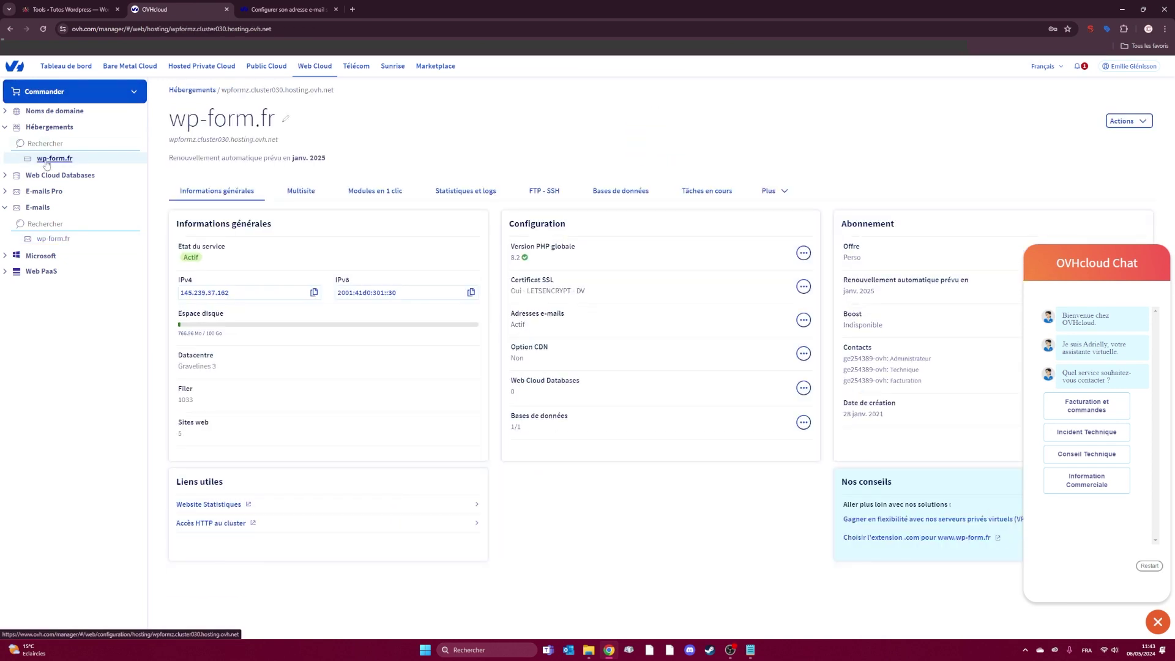
pyautogui.click(52, 113)
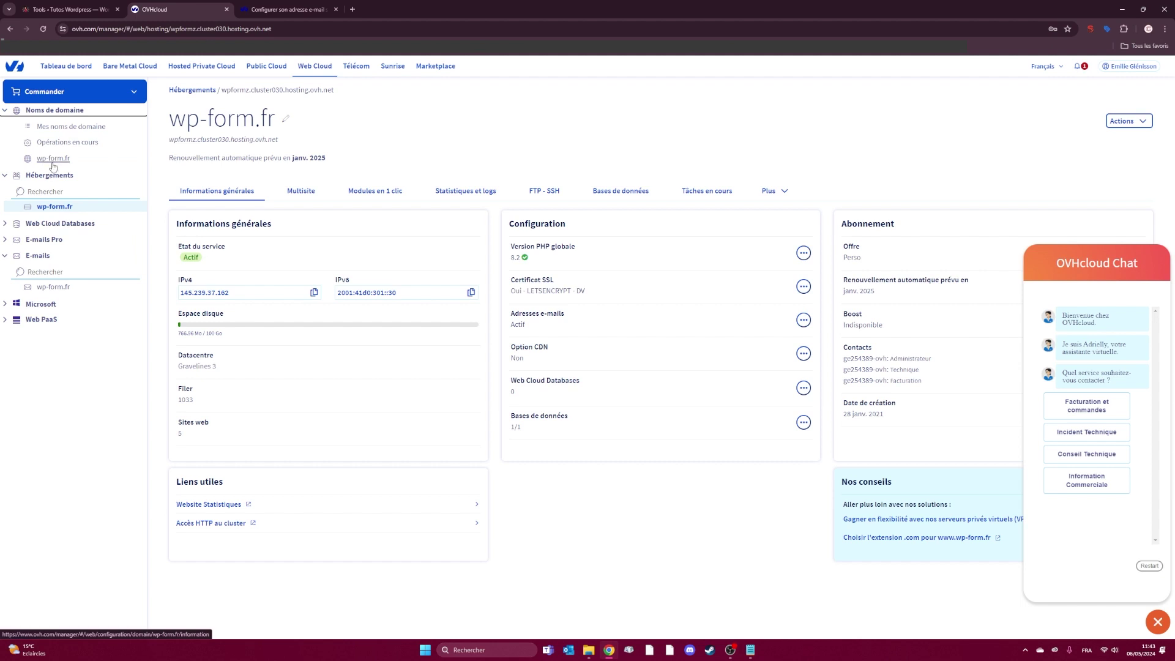
pyautogui.click(61, 161)
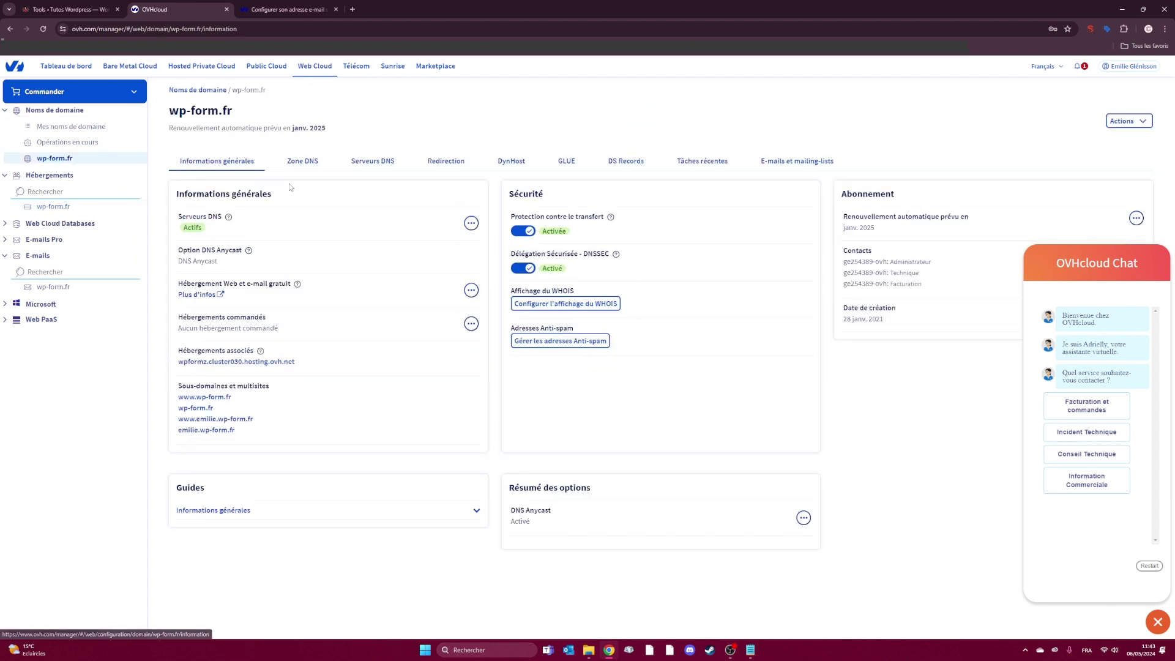
pyautogui.click(309, 168)
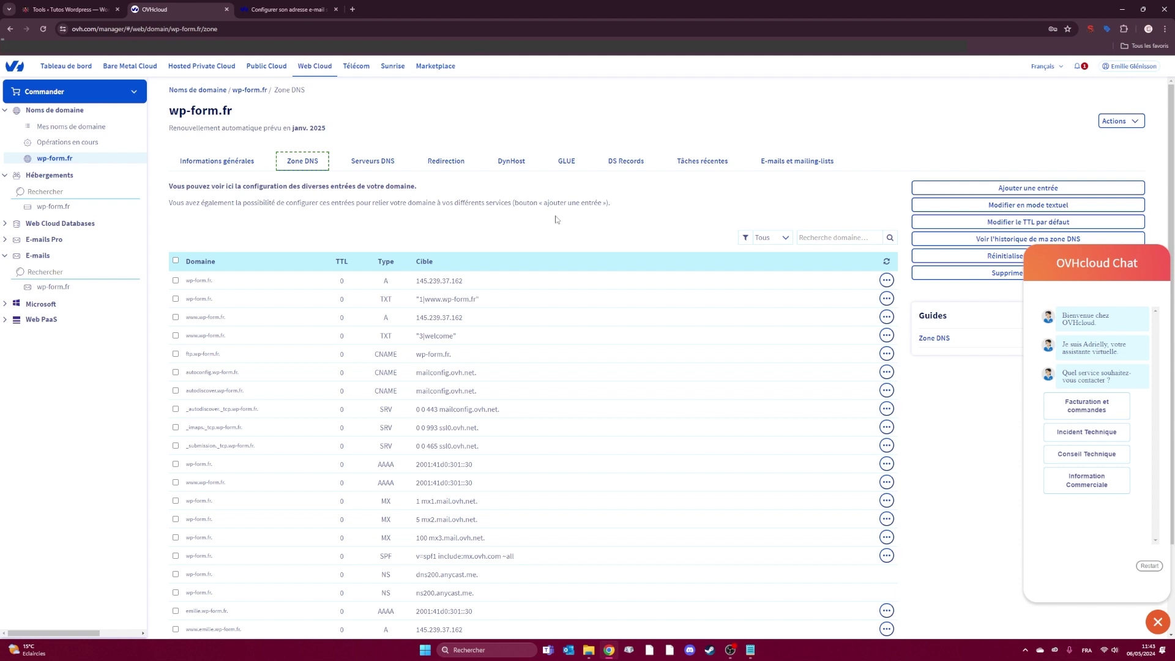
pyautogui.moveTo(382, 559); pyautogui.dragTo(393, 560)
# - Add an SPF entry using OVH's shared-hosting value v=spf1 include:mx.ovh.com ~all
pyautogui.click(975, 191)
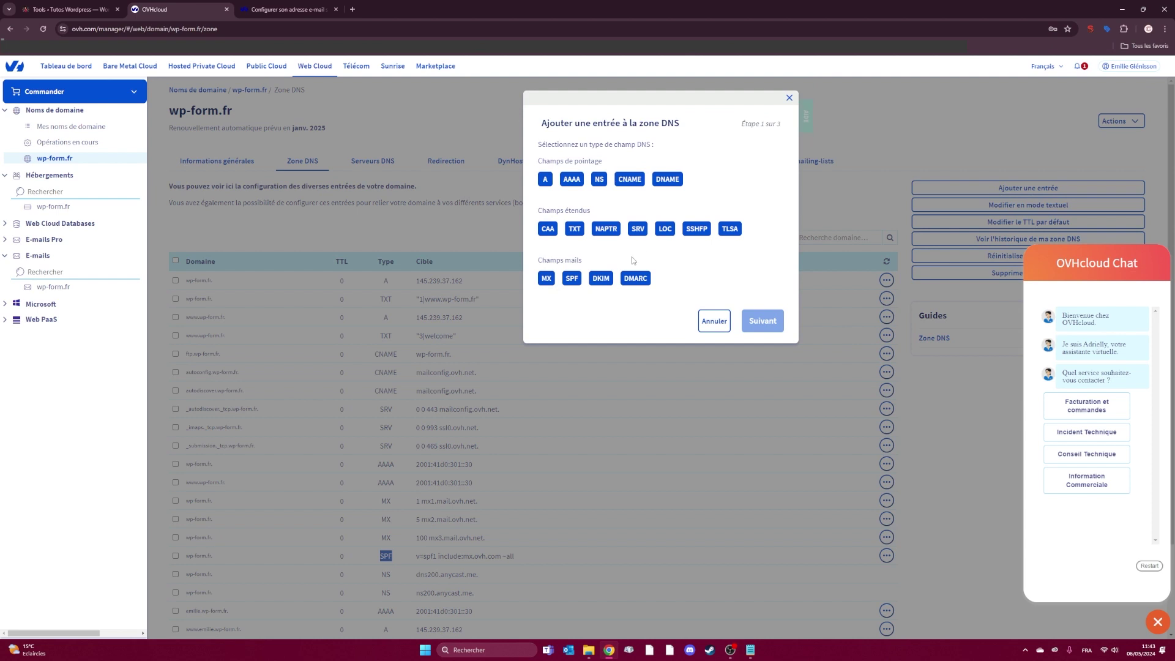
pyautogui.doubleClick(574, 283)
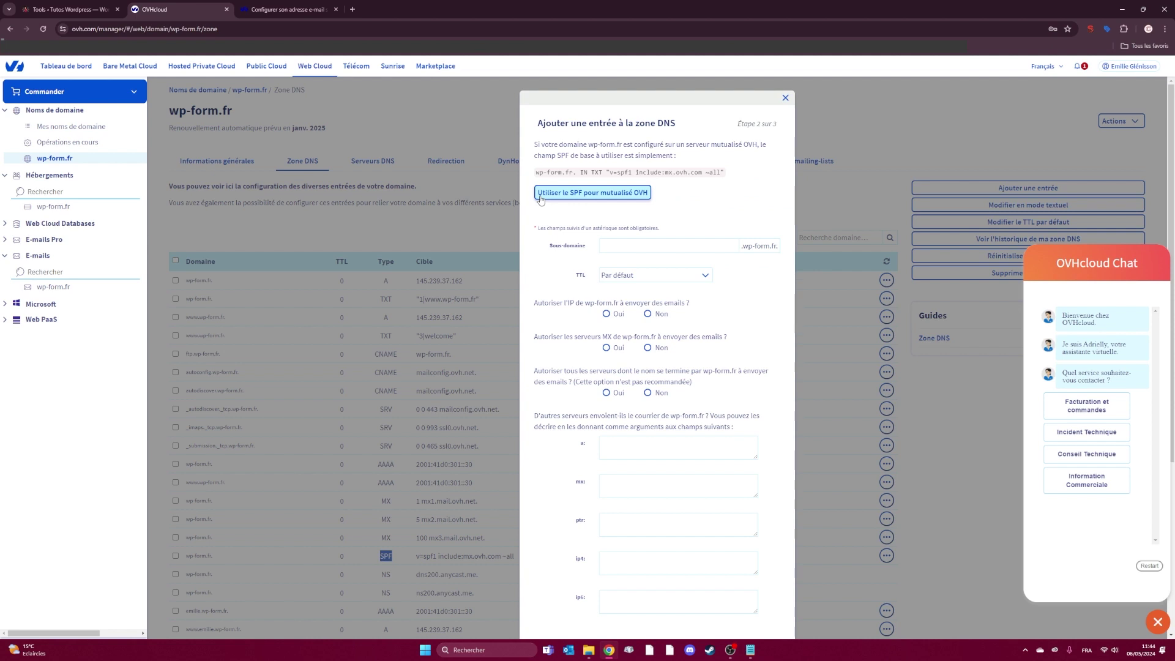
pyautogui.click(593, 194)
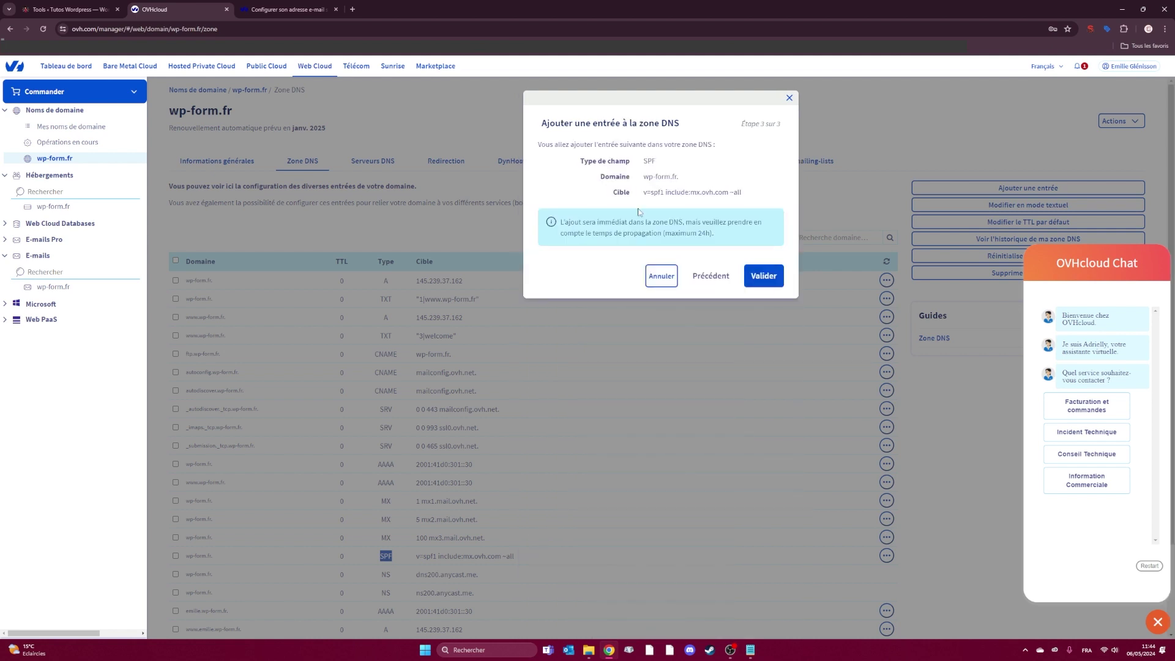
pyautogui.click(763, 275)
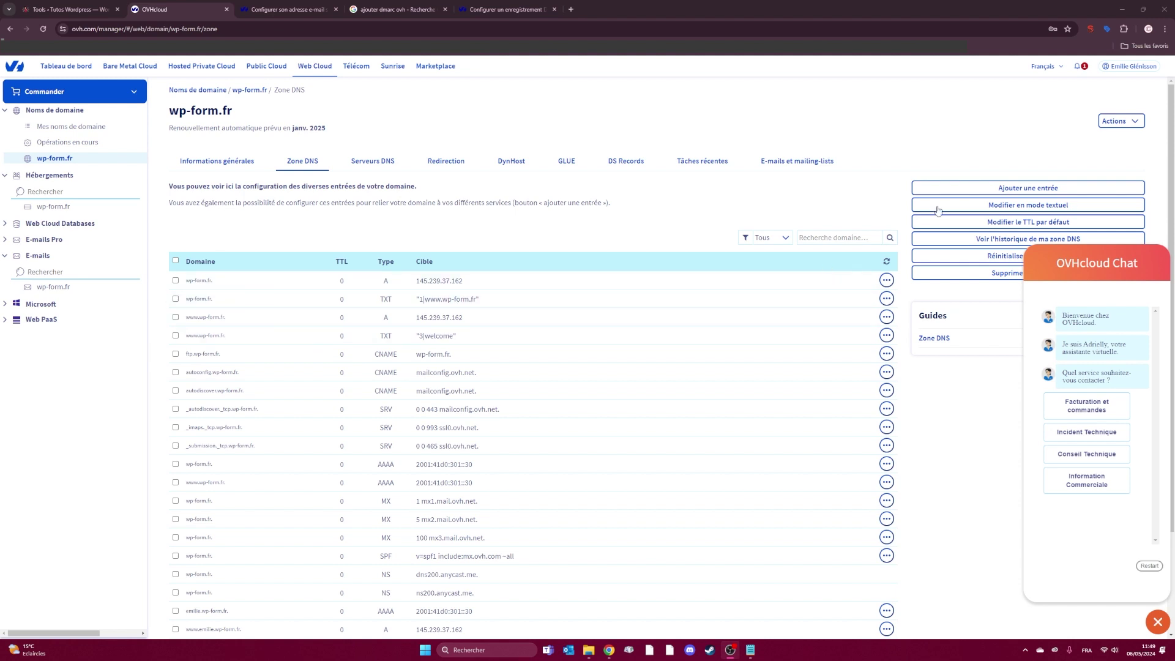
# - Start a new DMARC entry on the _dmarc subdomain with domain policy set to none
pyautogui.click(970, 187)
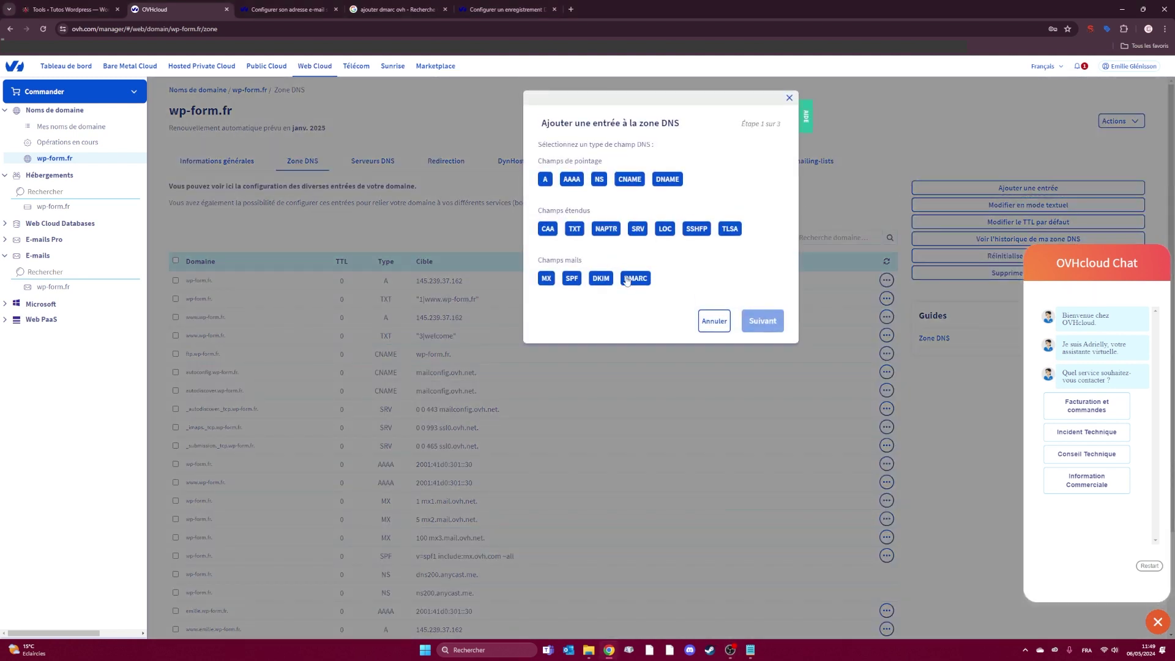
pyautogui.click(622, 278)
pyautogui.click(644, 163)
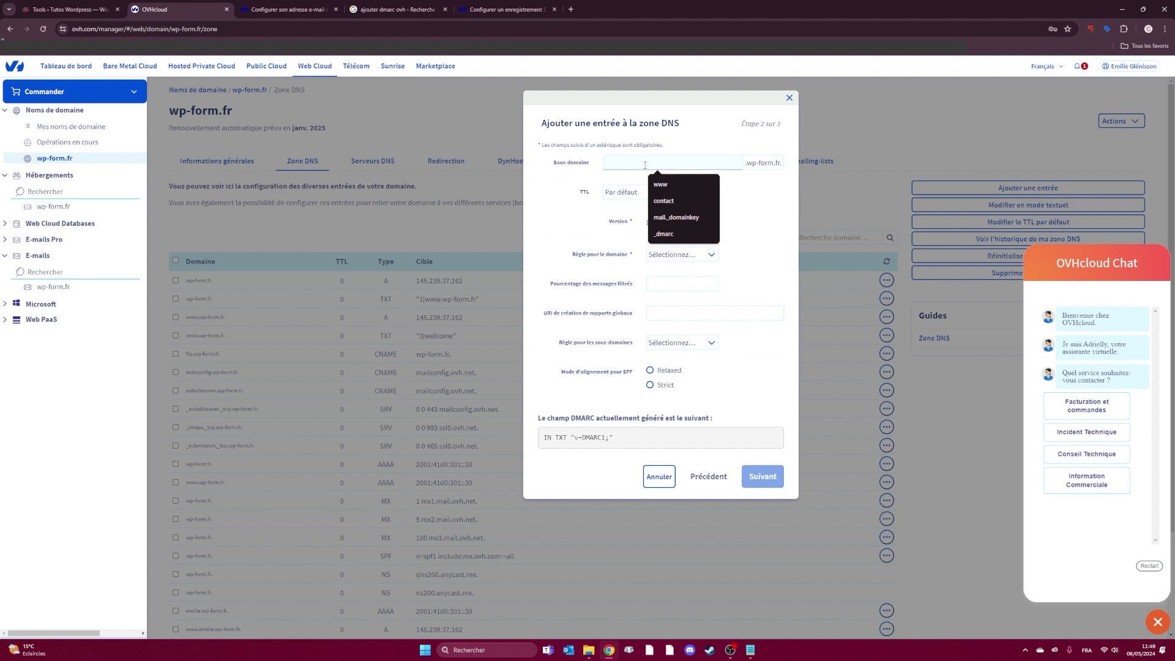
pyautogui.click(665, 234)
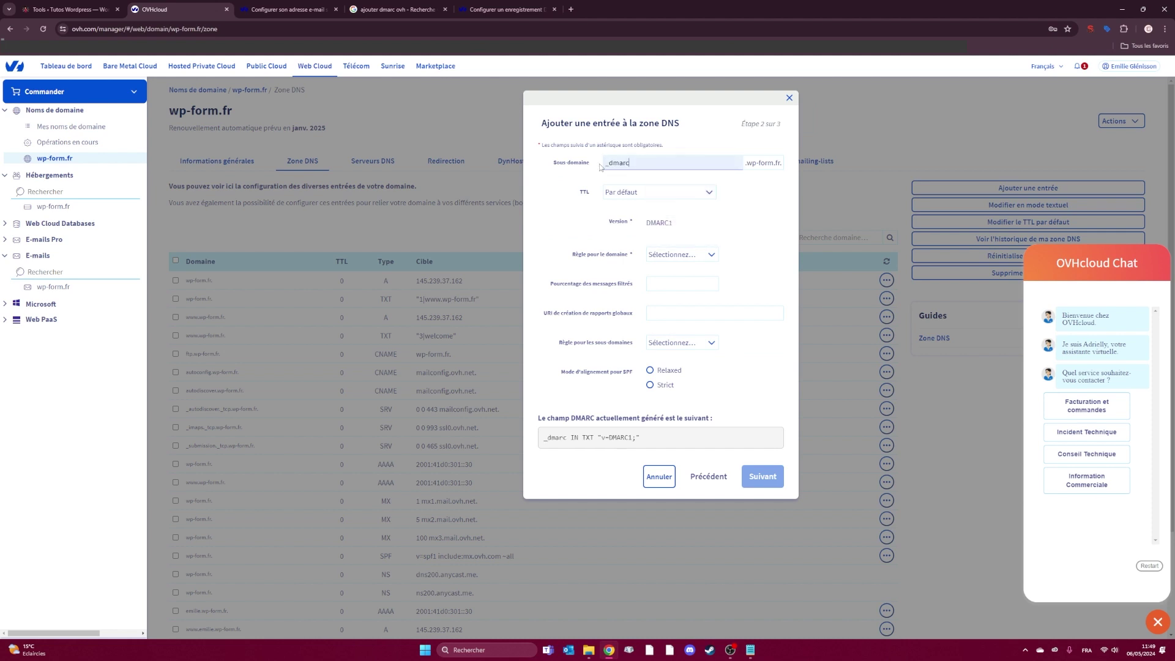
pyautogui.doubleClick(608, 164)
pyautogui.click(692, 165)
pyautogui.click(683, 256)
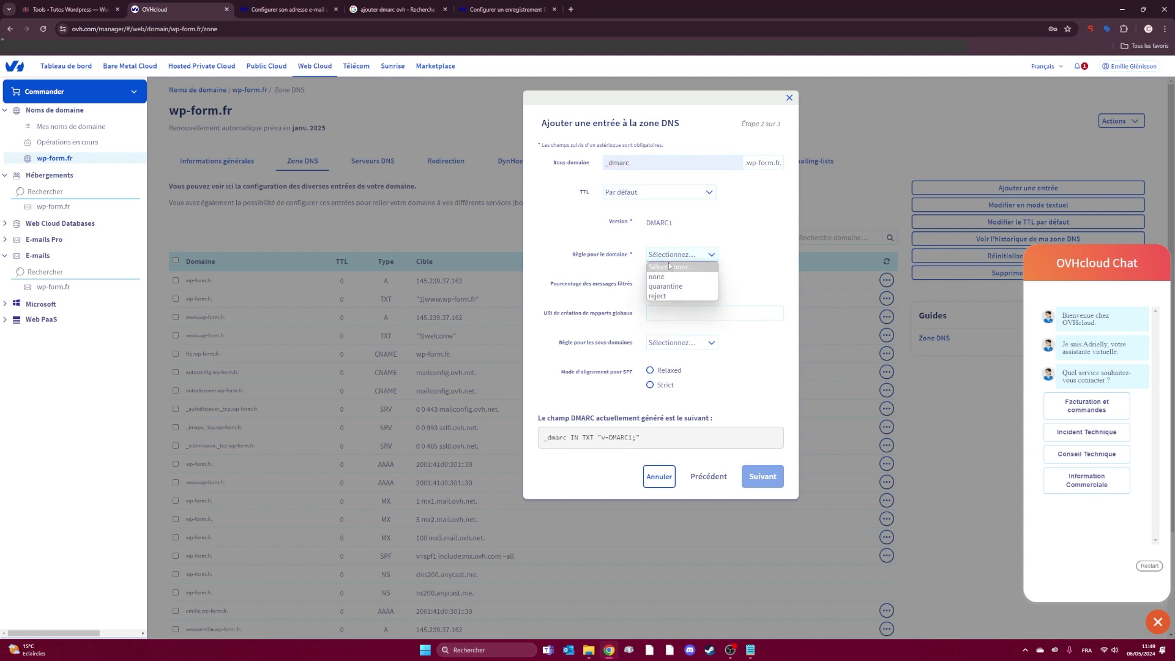
pyautogui.click(657, 277)
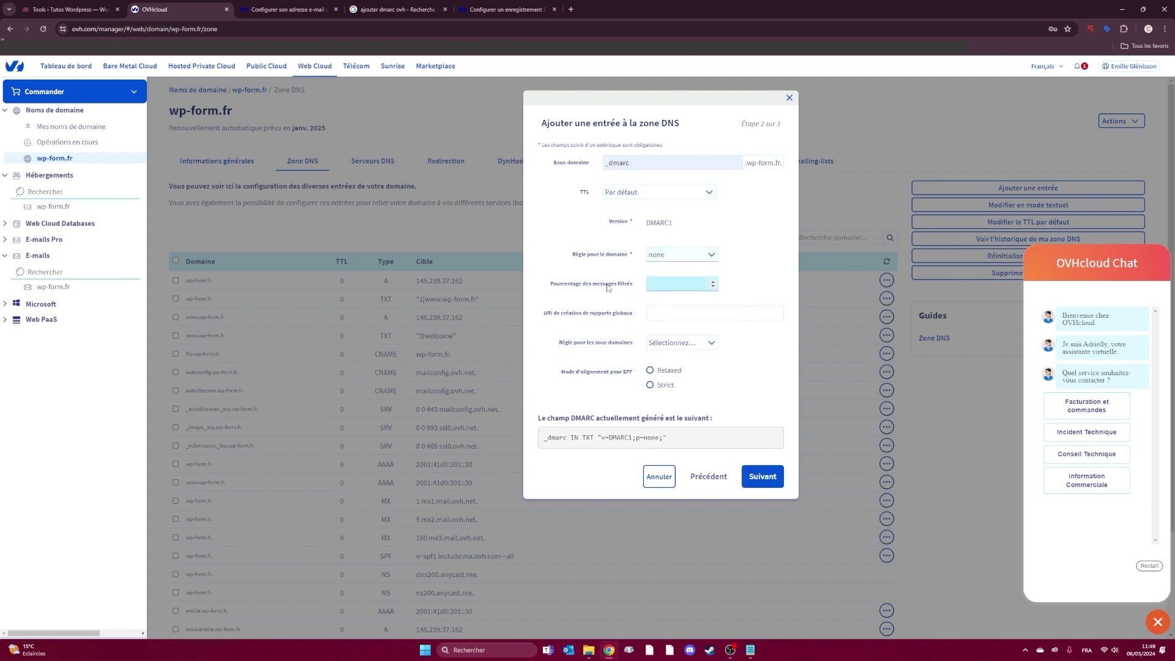
# - Set 100% filtering, a mailto aggregate report address and relaxed SPF alignment, then proceed
pyautogui.click(678, 284)
pyautogui.write('100')
pyautogui.click(652, 314)
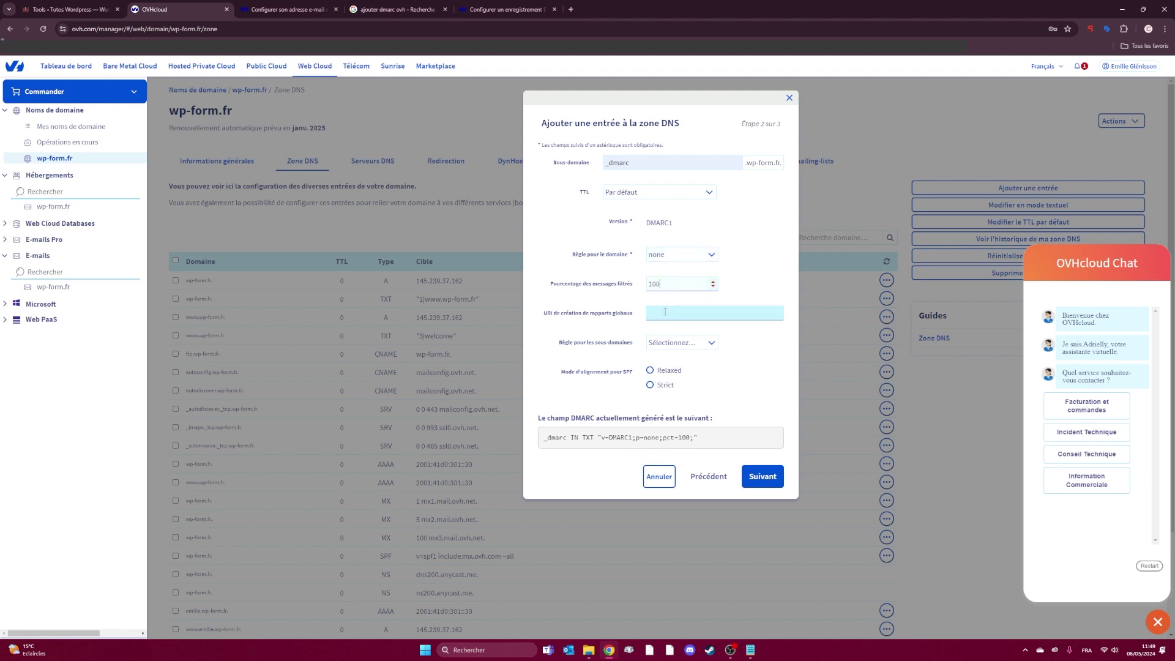
pyautogui.click(641, 326)
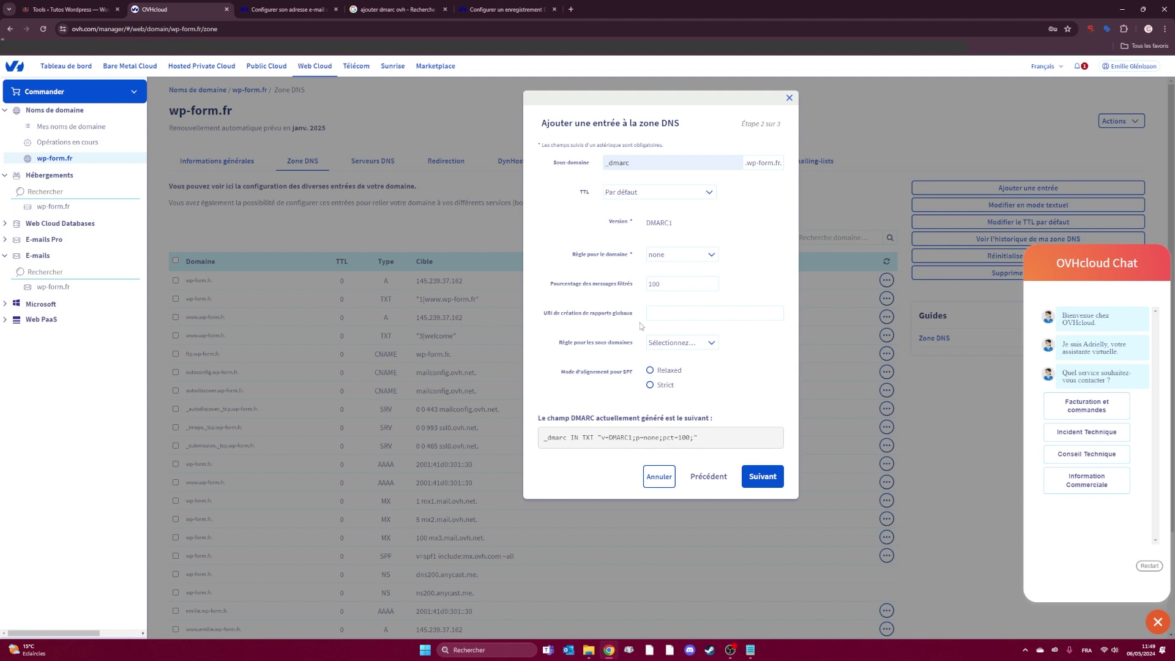
pyautogui.click(676, 317)
pyautogui.click(675, 317)
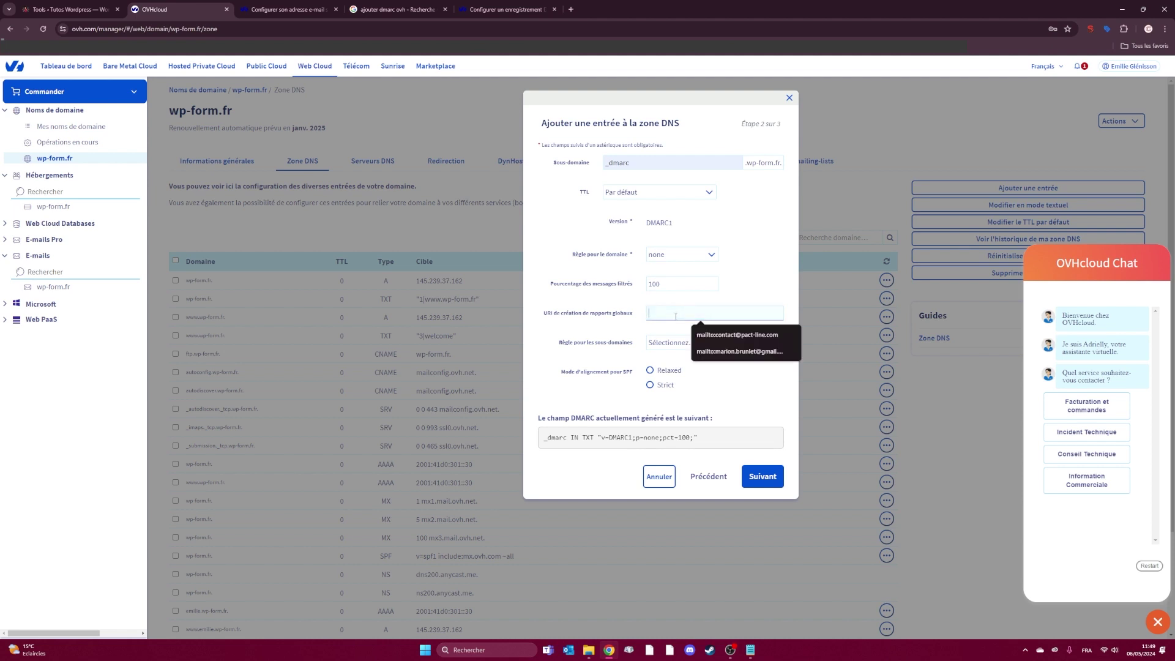
pyautogui.press('Left')
pyautogui.press('Left')
pyautogui.press('Left')
pyautogui.press('BackSpace')
pyautogui.write('.')
pyautogui.press('End')
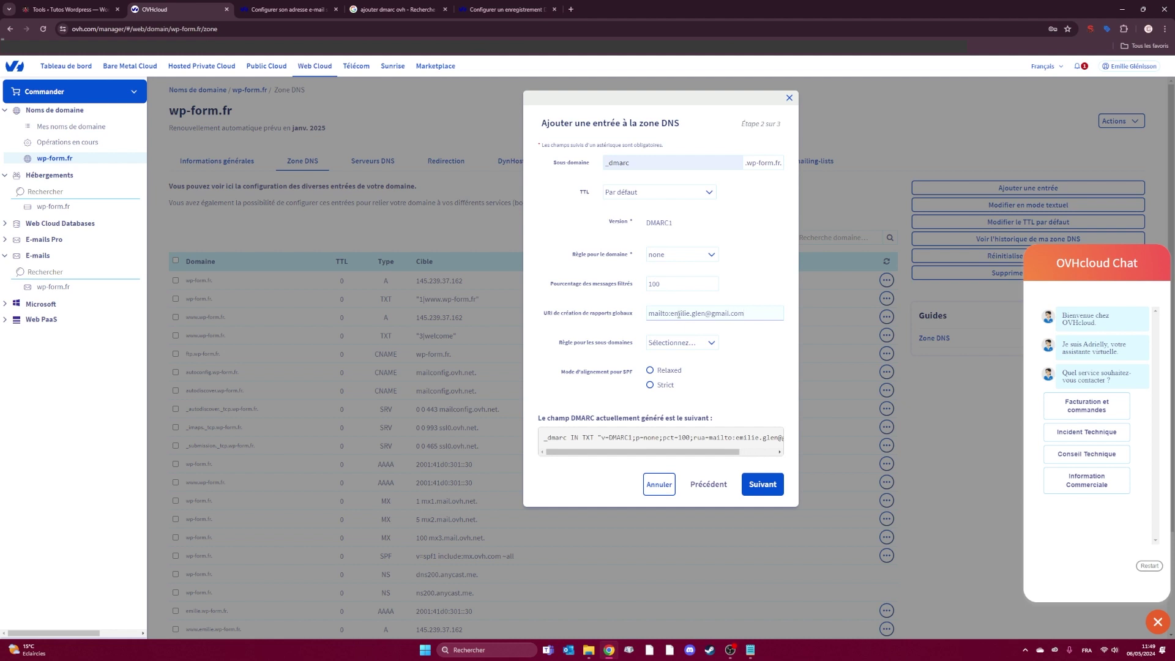
pyautogui.click(650, 372)
pyautogui.click(767, 487)
# - Confirm the DMARC record, then select the test address in Easy WP SMTP's Send To field
pyautogui.click(773, 290)
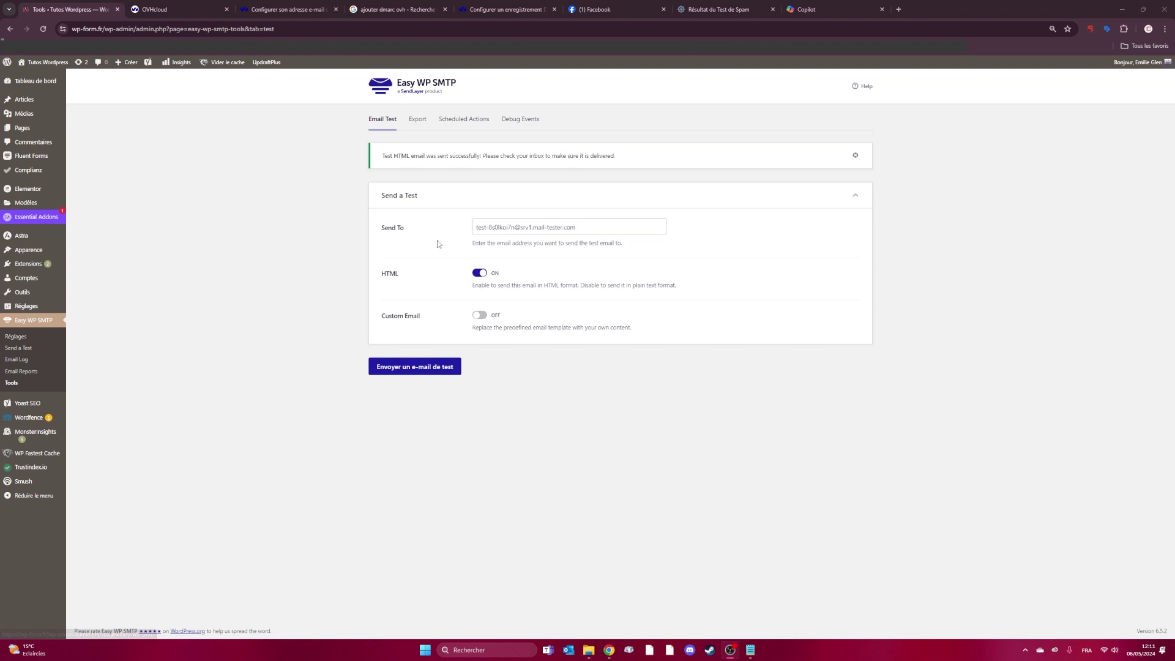
pyautogui.moveTo(476, 228); pyautogui.dragTo(581, 228)
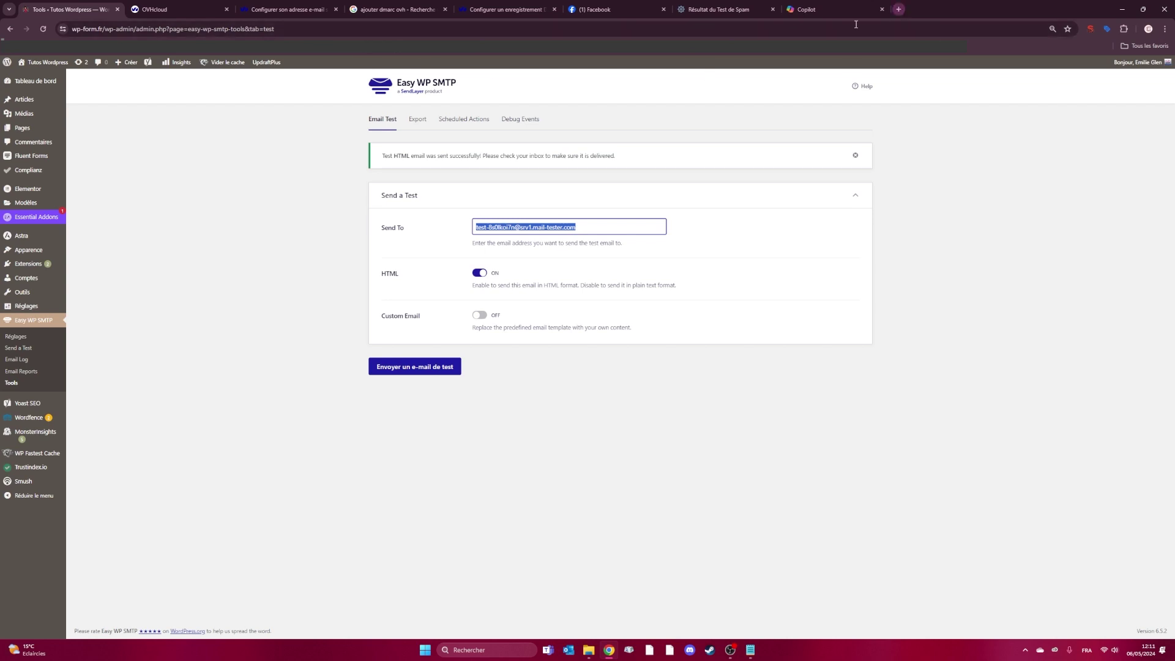
# - Find mail-tester.com via a Google search for 'mail tester' and copy its test address
pyautogui.click(898, 9)
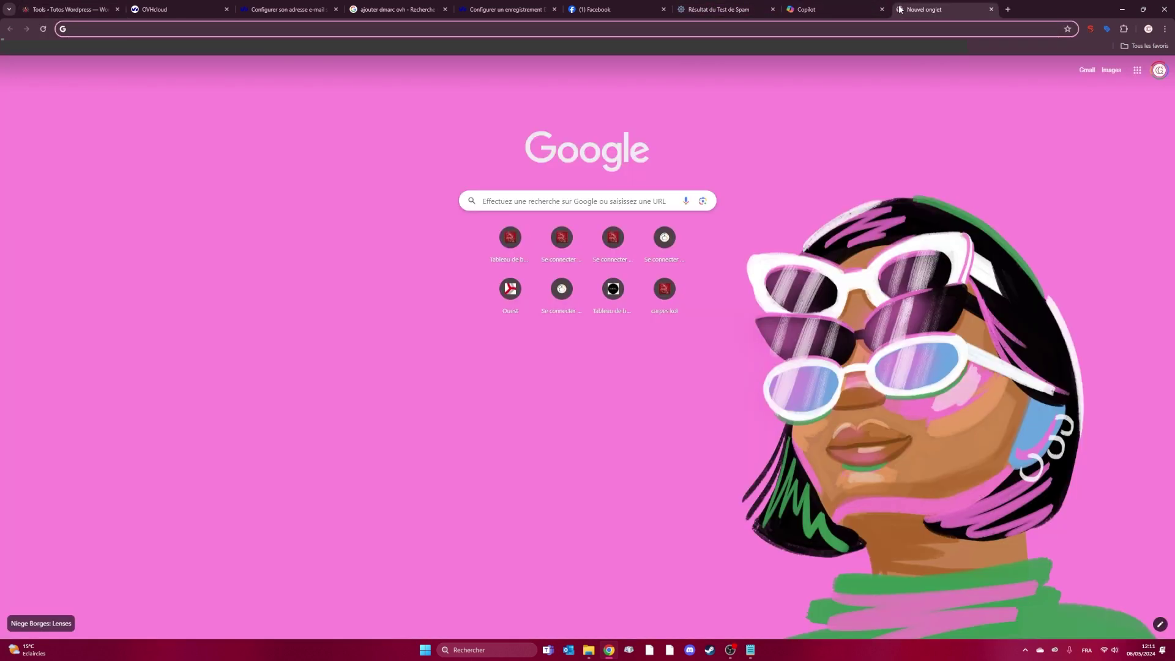
pyautogui.write('mail tester')
pyautogui.press('Return')
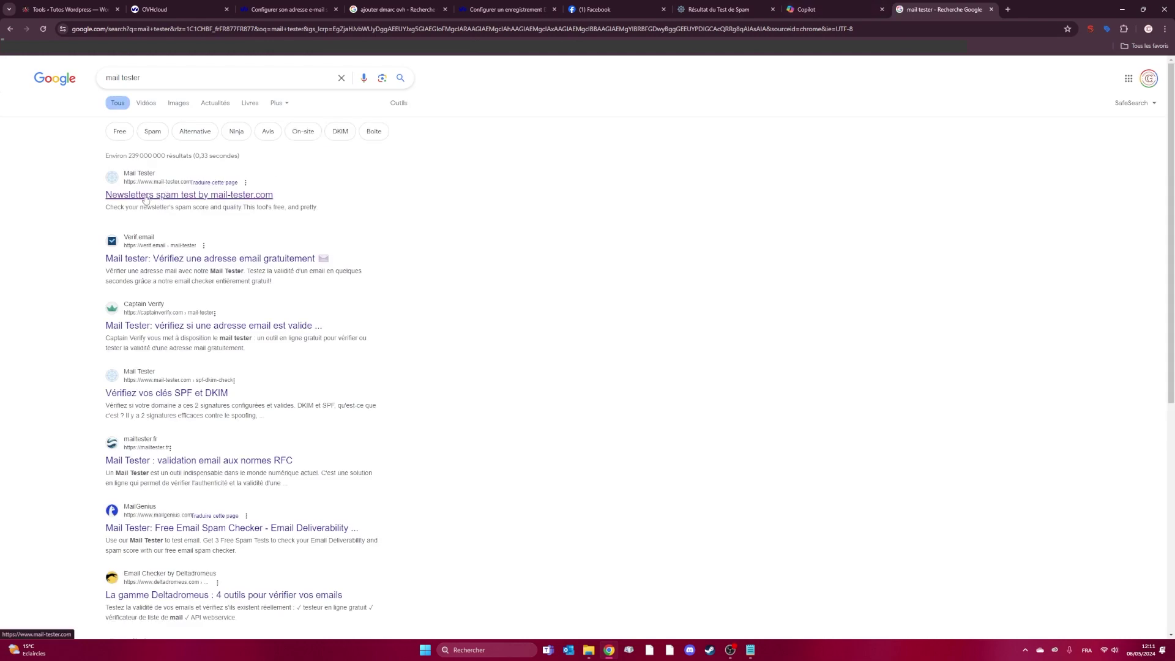
pyautogui.click(145, 194)
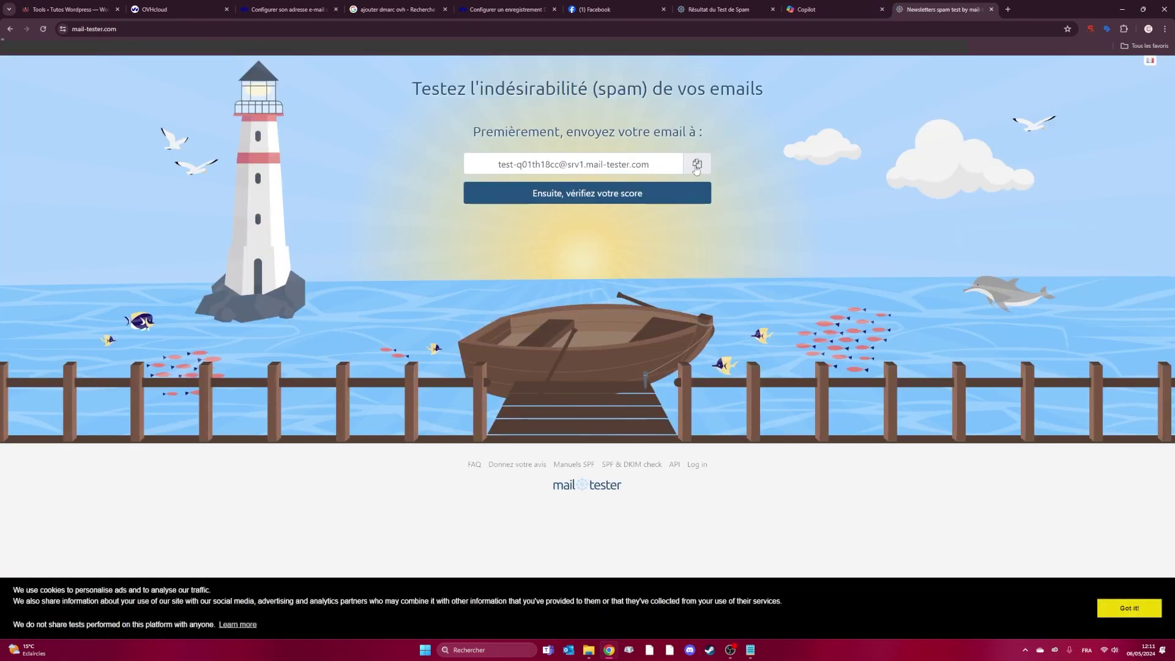
pyautogui.moveTo(658, 164); pyautogui.dragTo(491, 158)
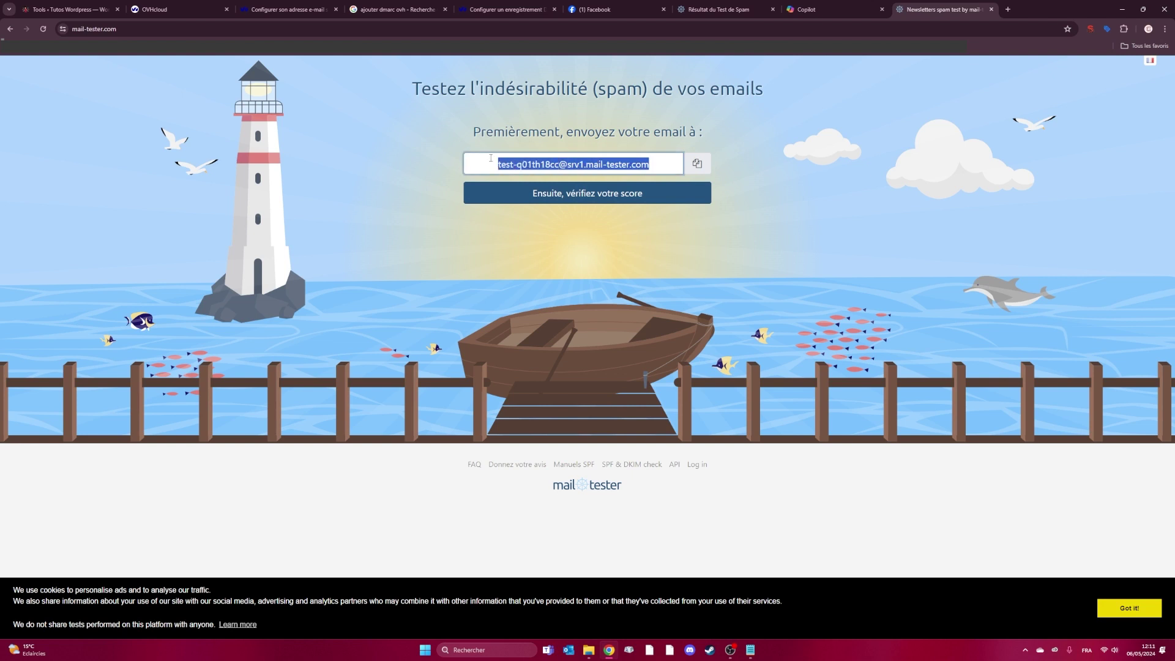
pyautogui.click(699, 166)
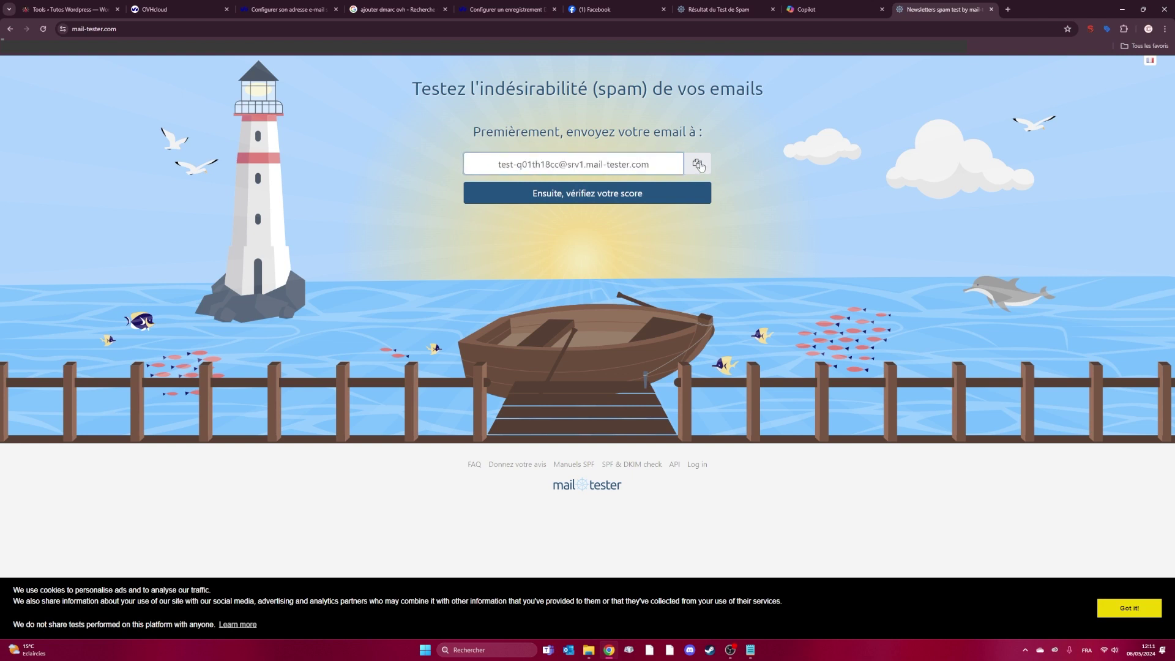
pyautogui.click(67, 10)
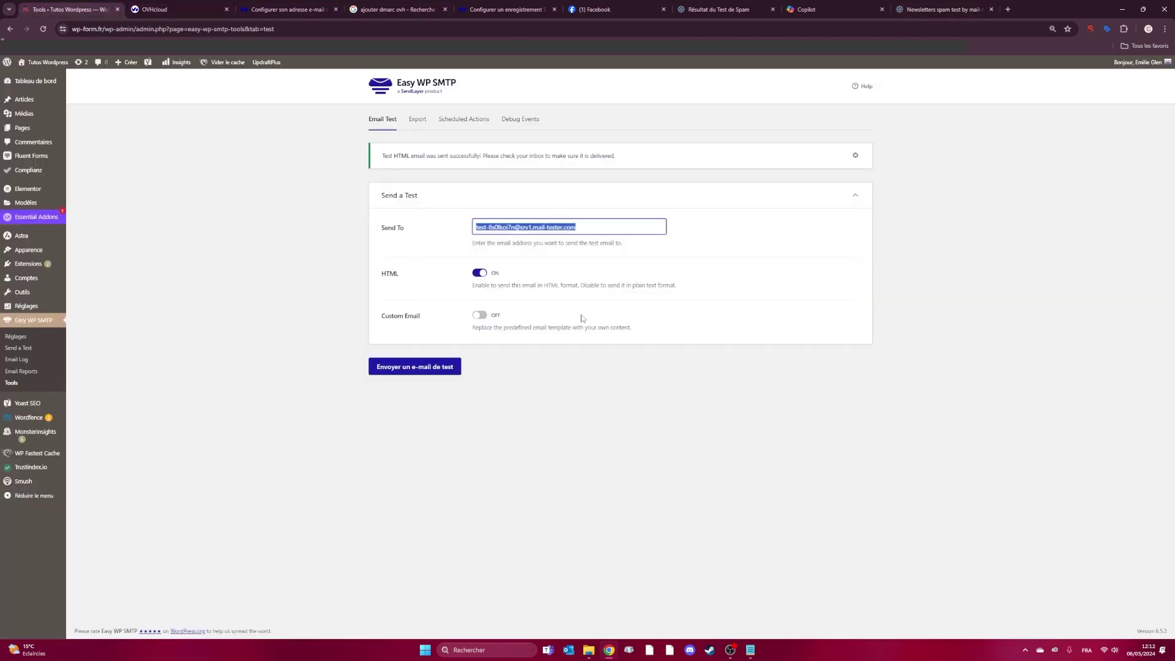
# - Check the 'Test HTML email was sent successfully' notice, then return to mail-tester
pyautogui.click(497, 227)
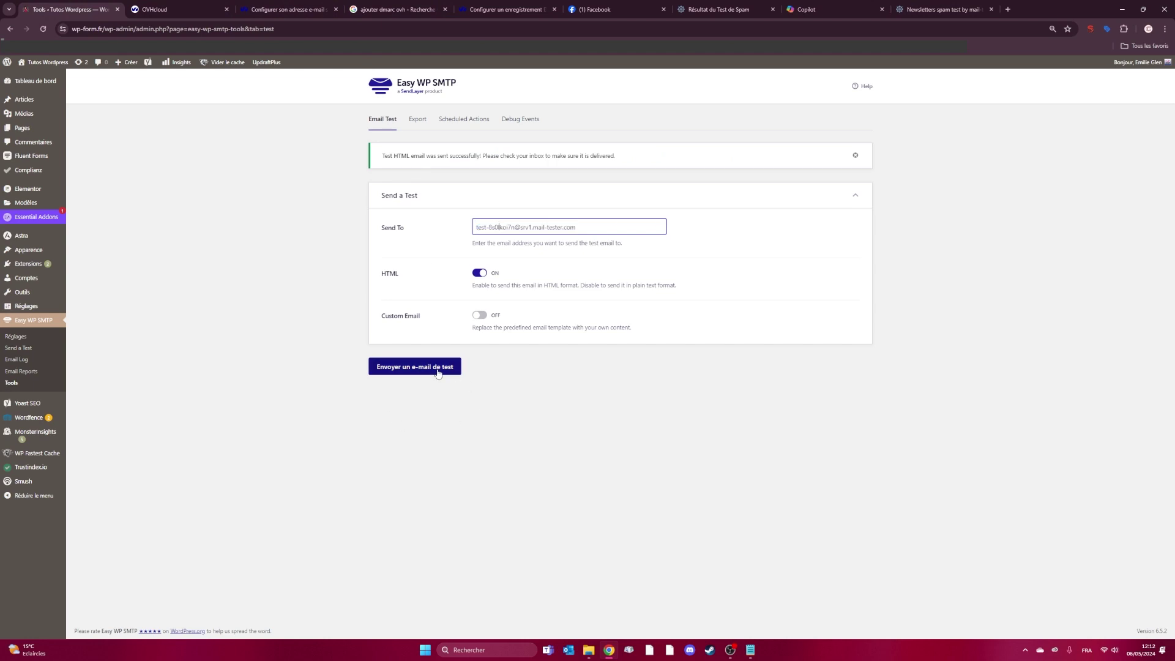
pyautogui.moveTo(381, 156); pyautogui.dragTo(474, 156)
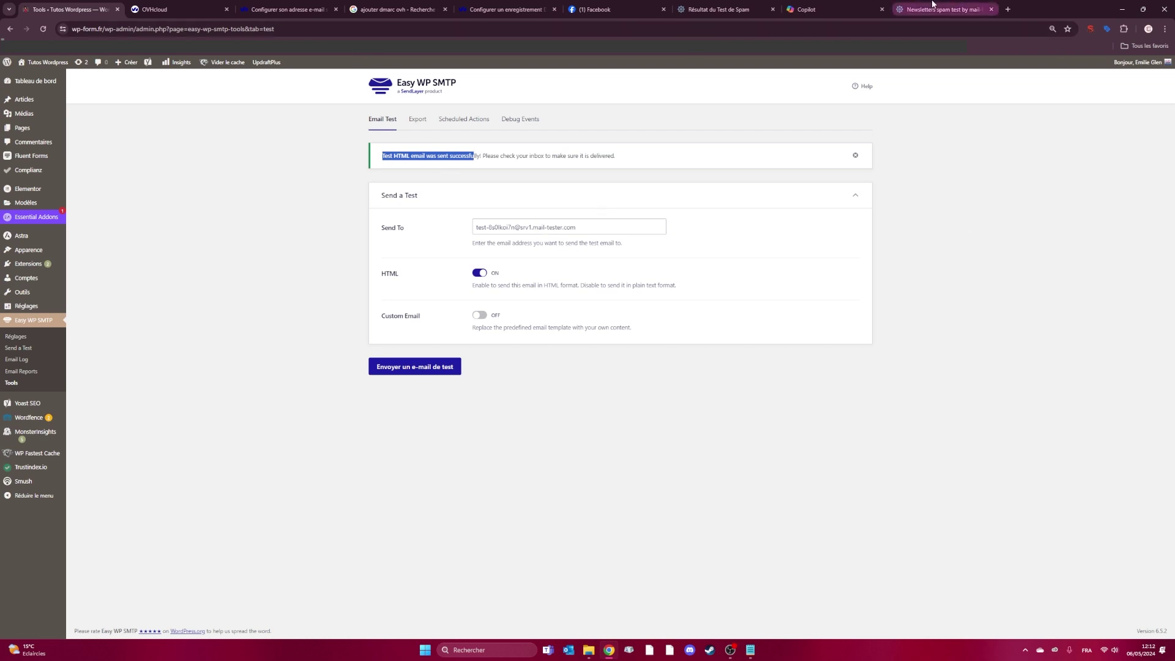
pyautogui.click(901, 12)
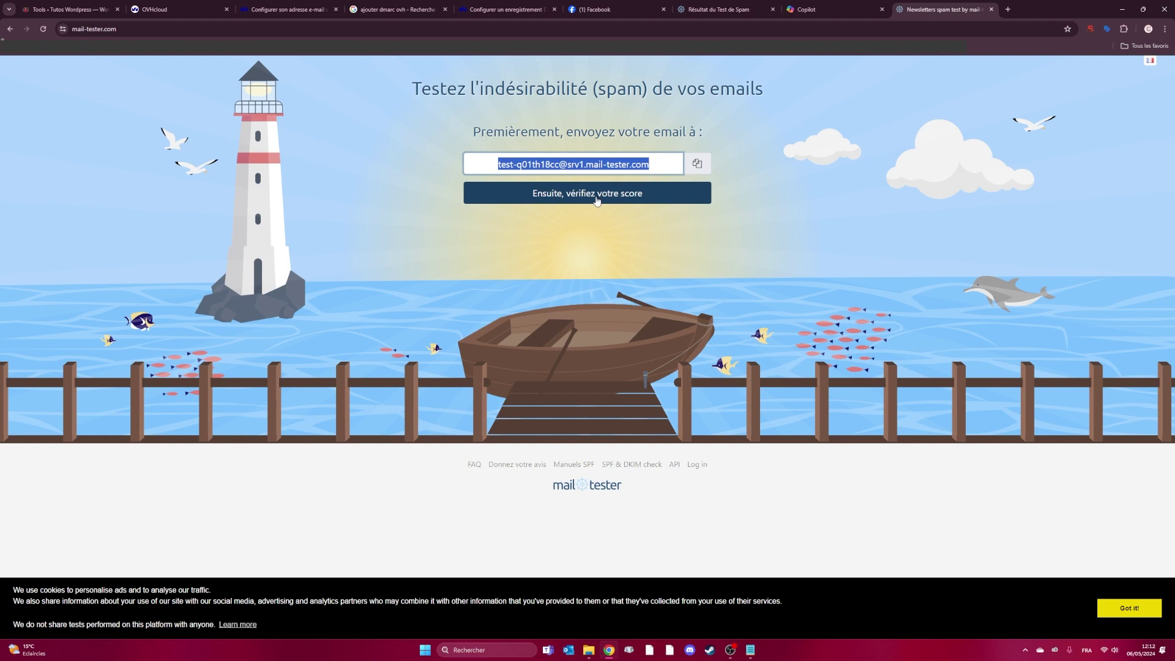
# - View the 8.9/10 spam score and expand the improvement, authentication and SpamAssassin details
pyautogui.click(708, 5)
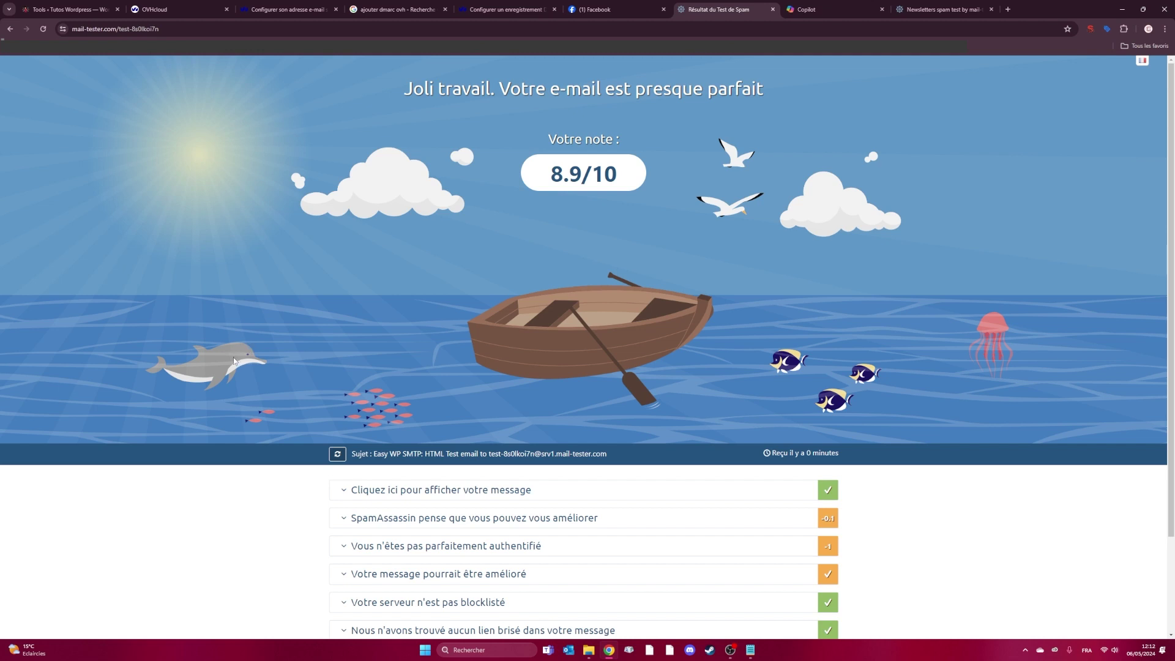
pyautogui.scroll(-2, 235, 365)
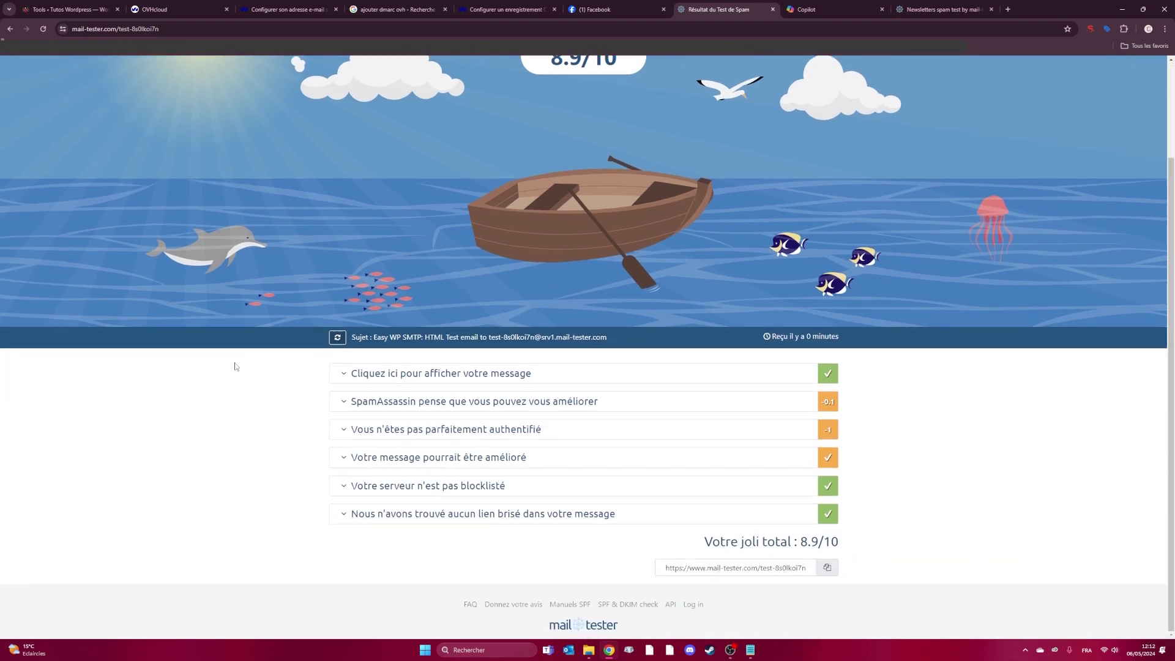
pyautogui.click(344, 463)
pyautogui.scroll(-3, 344, 463)
pyautogui.scroll(3, 344, 459)
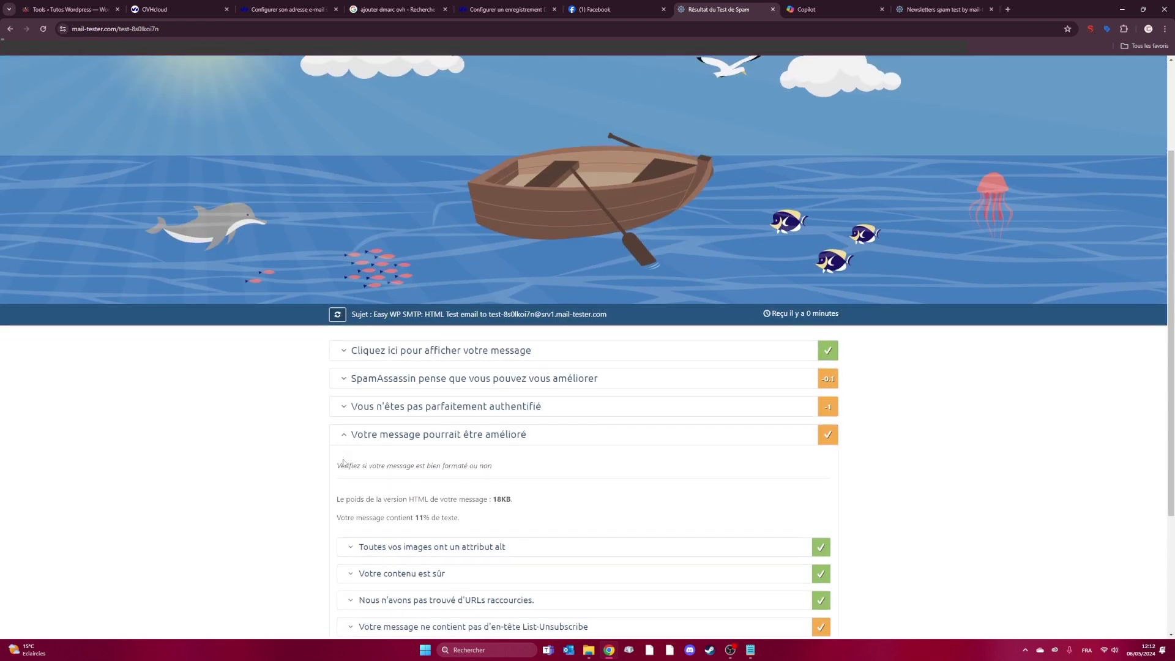
pyautogui.click(344, 410)
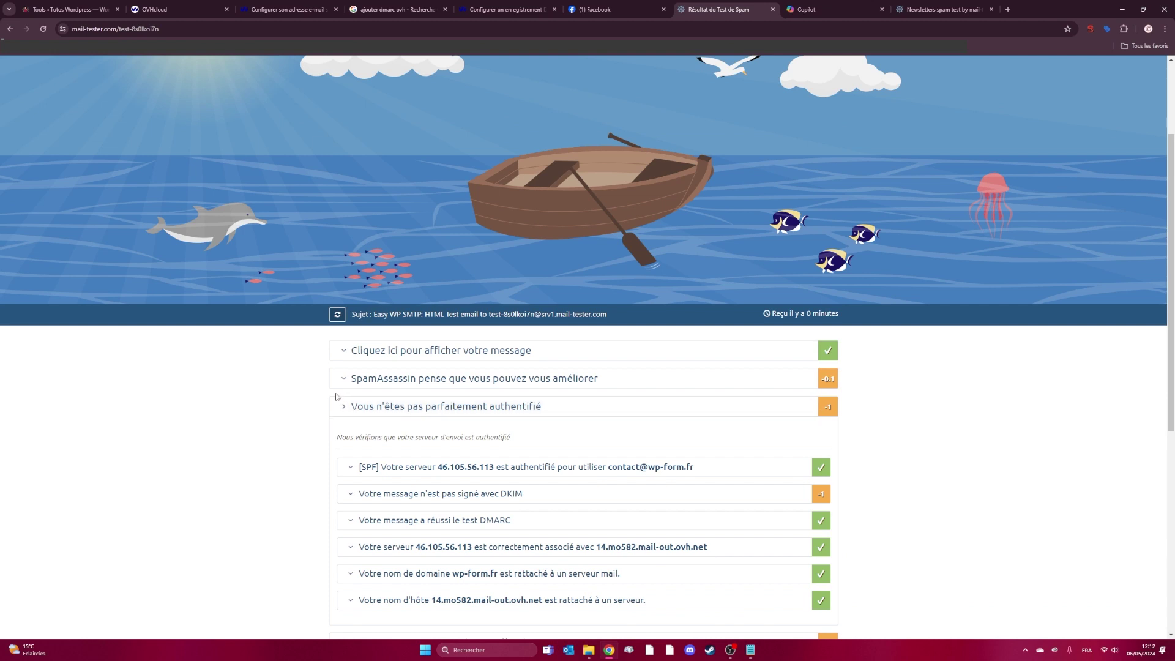
pyautogui.click(338, 379)
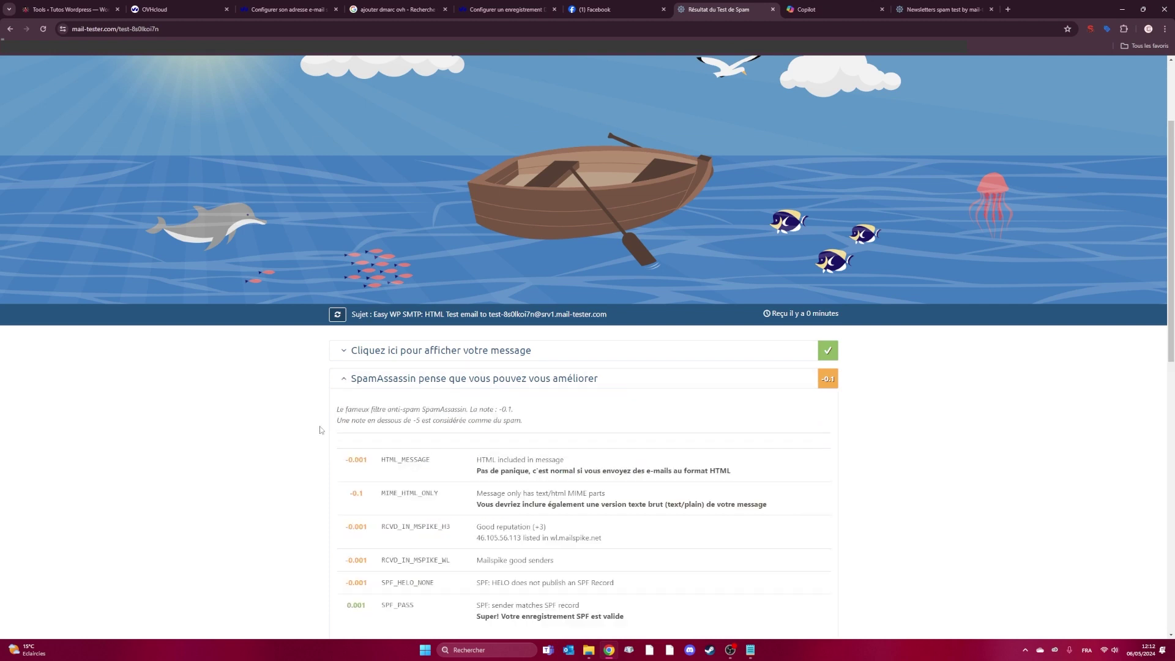
pyautogui.click(341, 381)
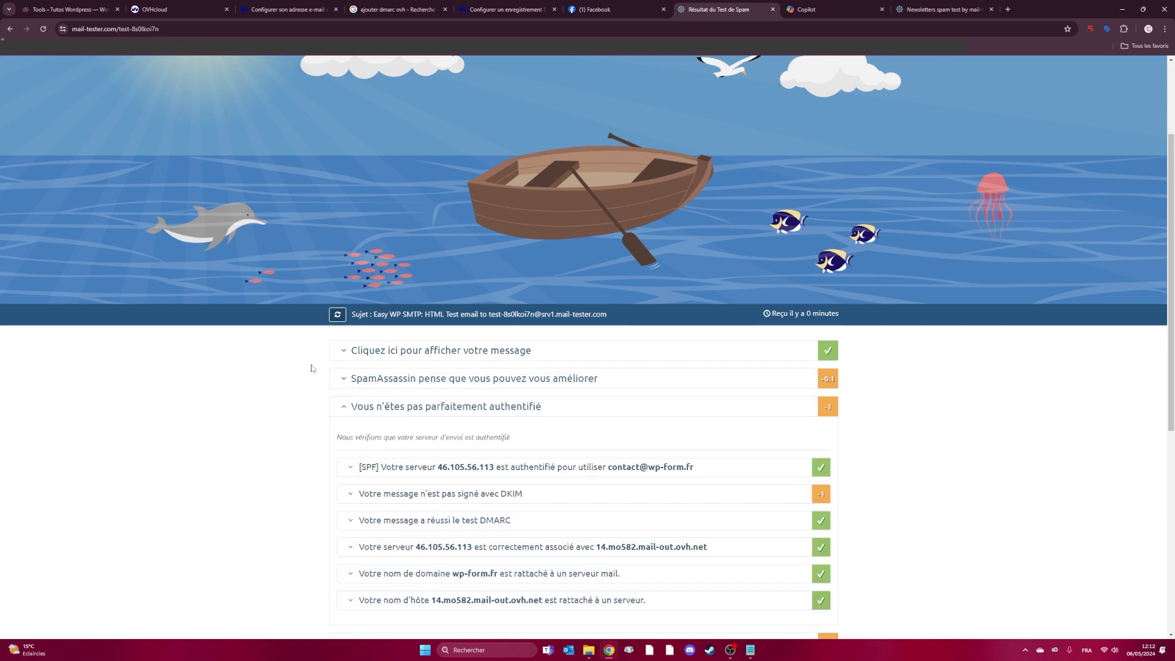
pyautogui.scroll(2, 313, 368)
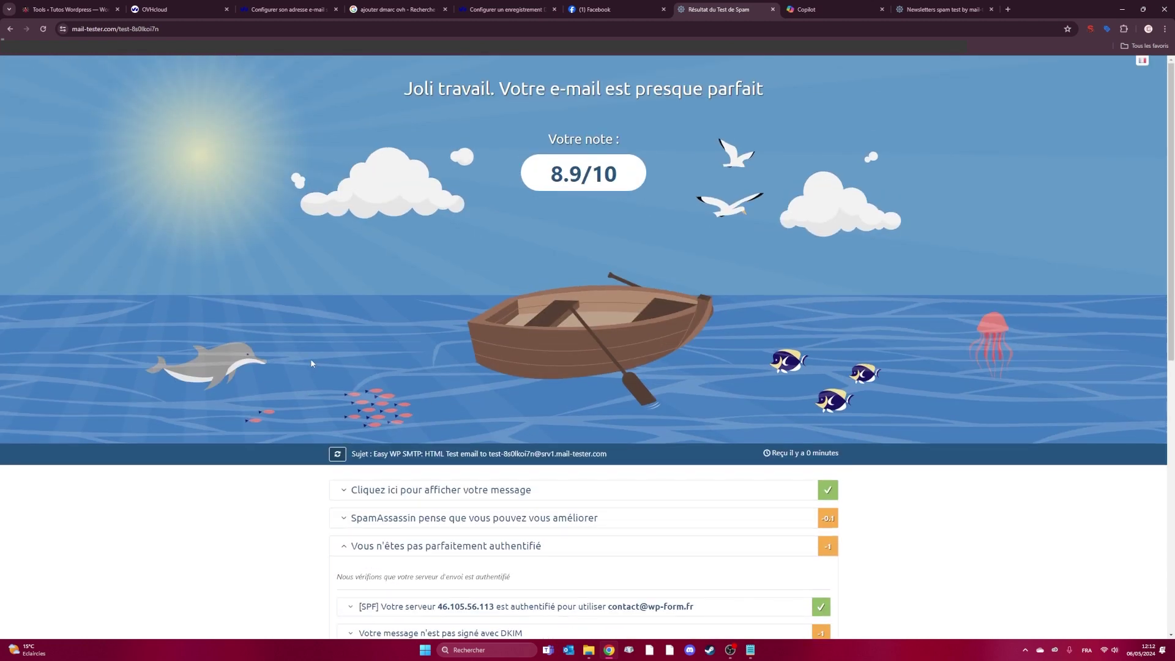